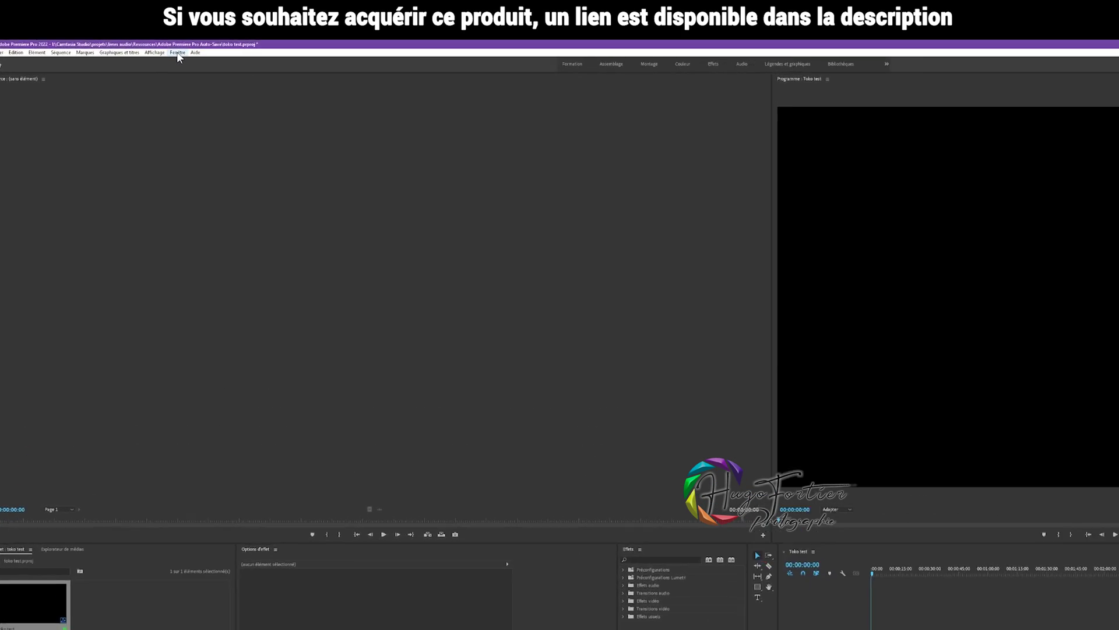
# - Open the Motion Bro extension panel from Fenêtre > Extensions
pyautogui.click(111, 67)
pyautogui.moveTo(391, 84)
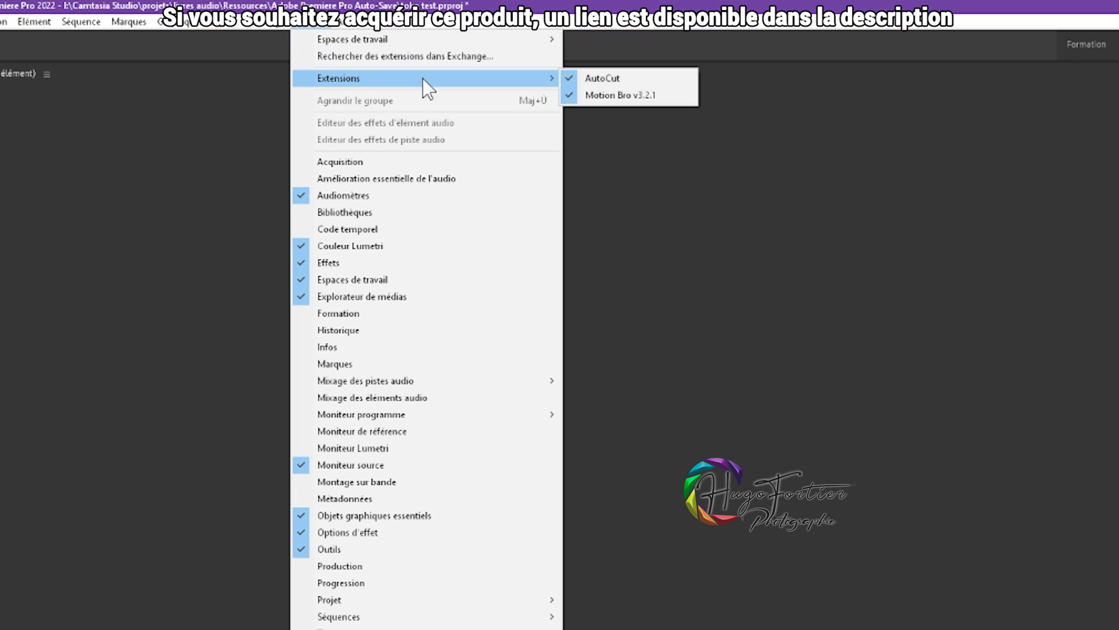
pyautogui.click(640, 94)
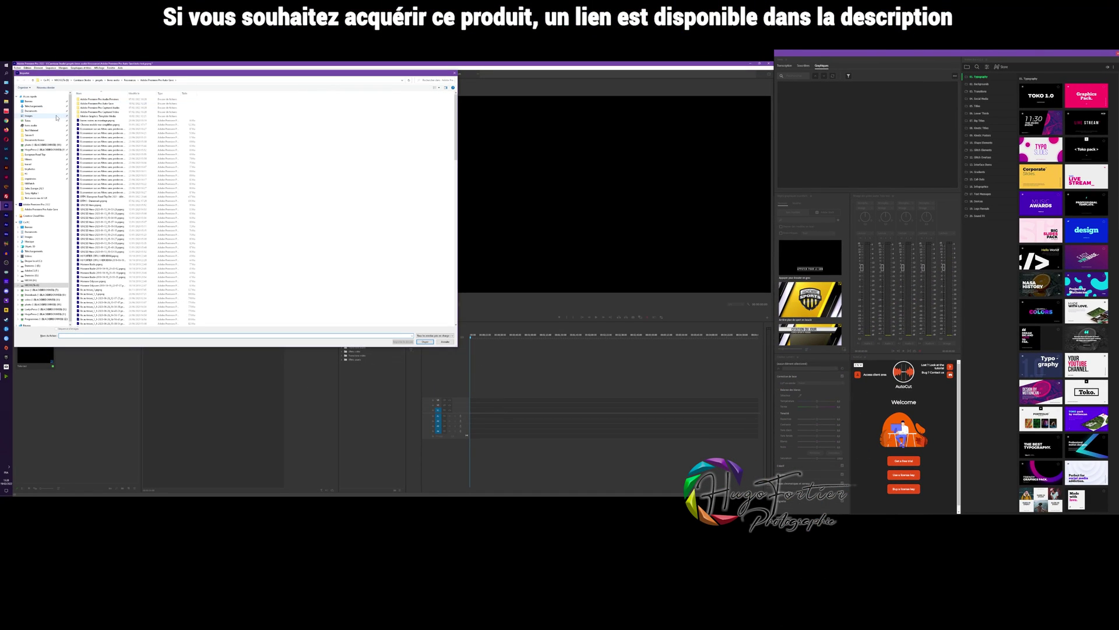
# - Import the Sydney Opera House photo, put it on the timeline and set it to frame size
pyautogui.doubleClick(91, 97)
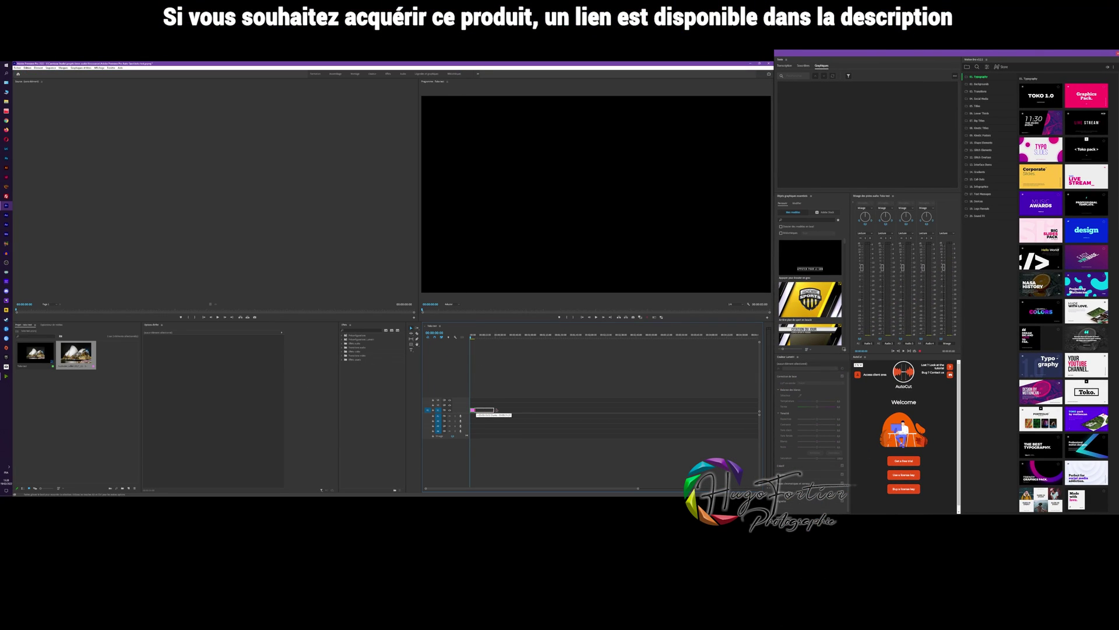
pyautogui.moveTo(76, 354); pyautogui.dragTo(482, 412)
pyautogui.rightClick(481, 412)
pyautogui.click(499, 365)
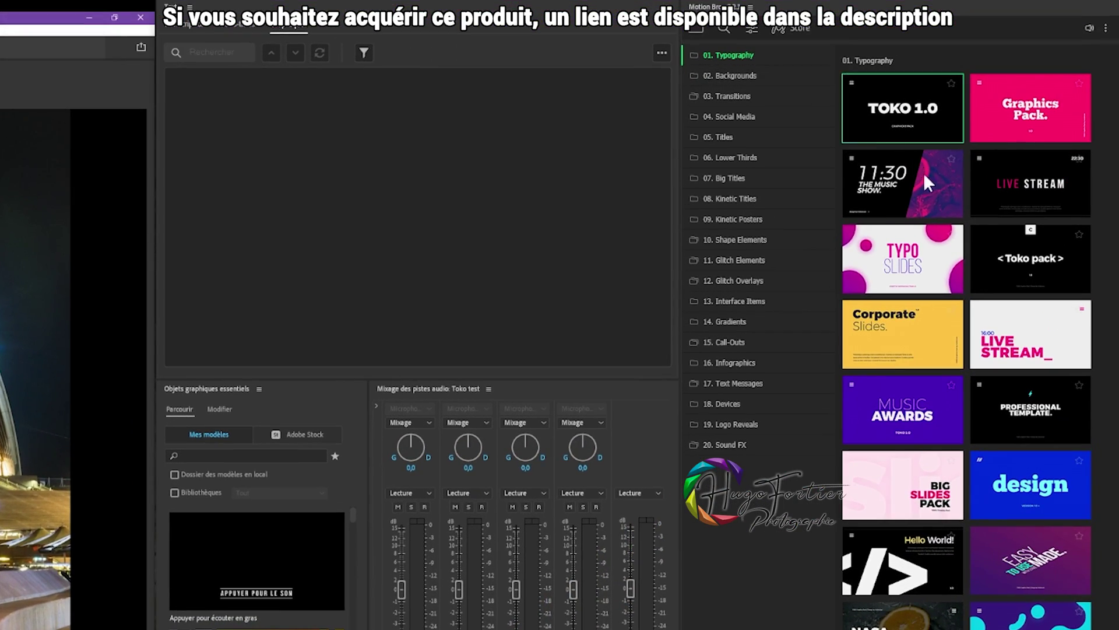
# - Browse down the Motion Bro Typography grid to a Toko title template
pyautogui.moveTo(1039, 214)
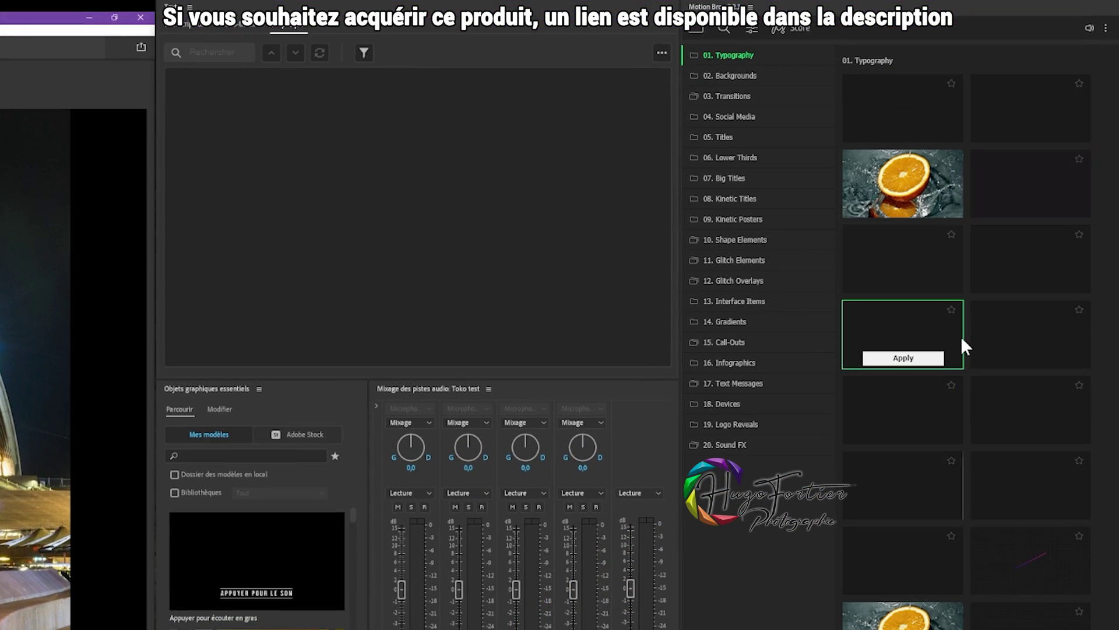
pyautogui.scroll(-2, 1023, 385)
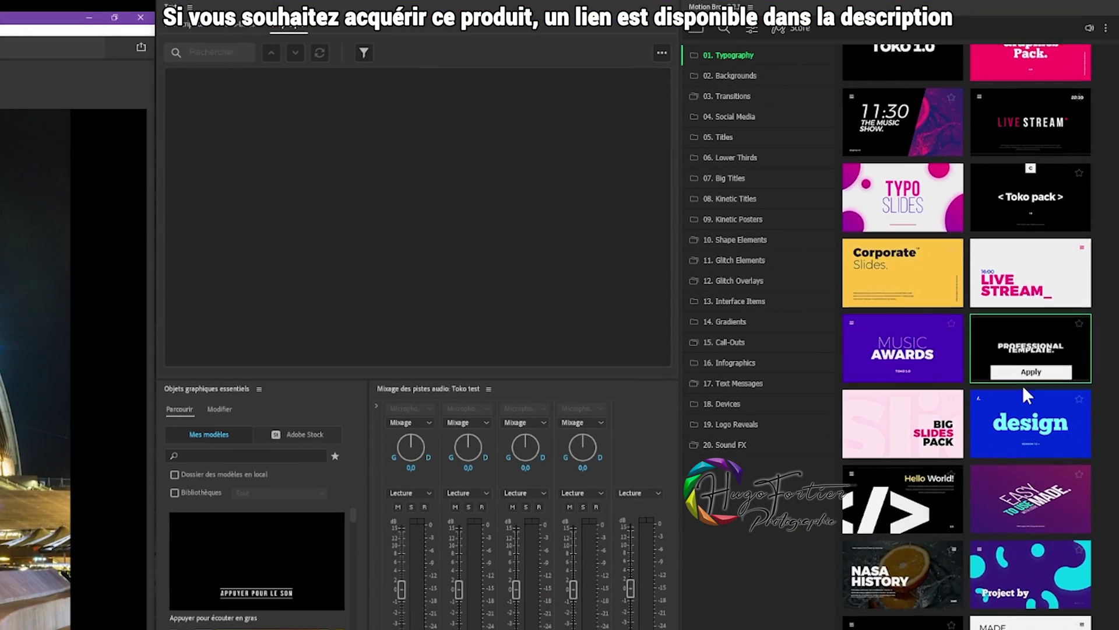
pyautogui.scroll(-3, 1022, 385)
pyautogui.scroll(-5, 1023, 385)
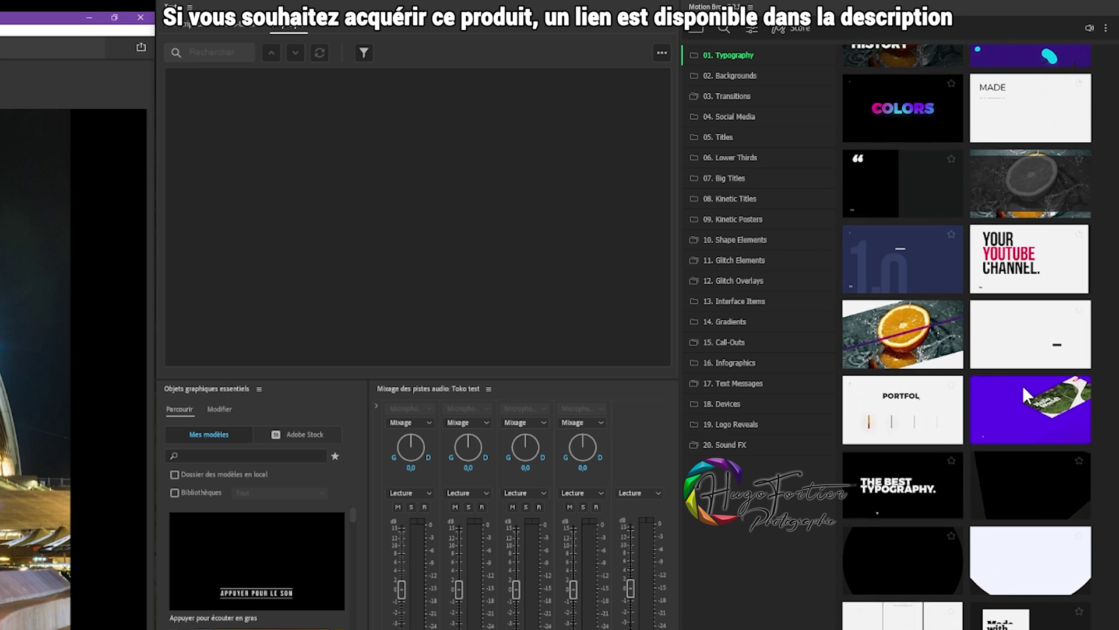
pyautogui.scroll(-1, 1023, 385)
pyautogui.scroll(-3, 1023, 385)
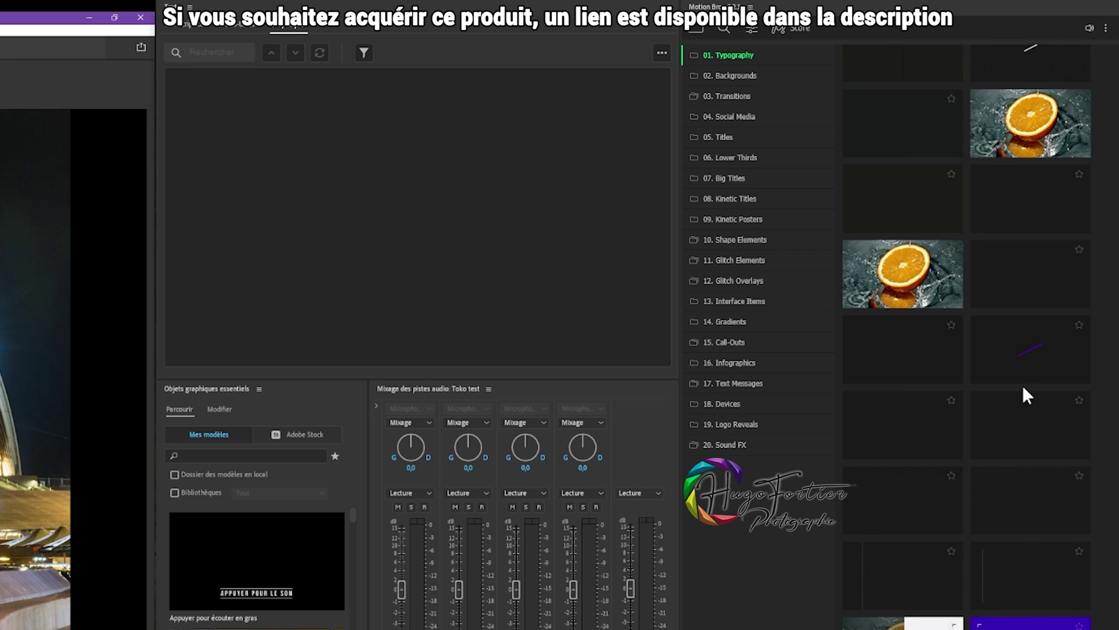
pyautogui.scroll(-1, 1023, 385)
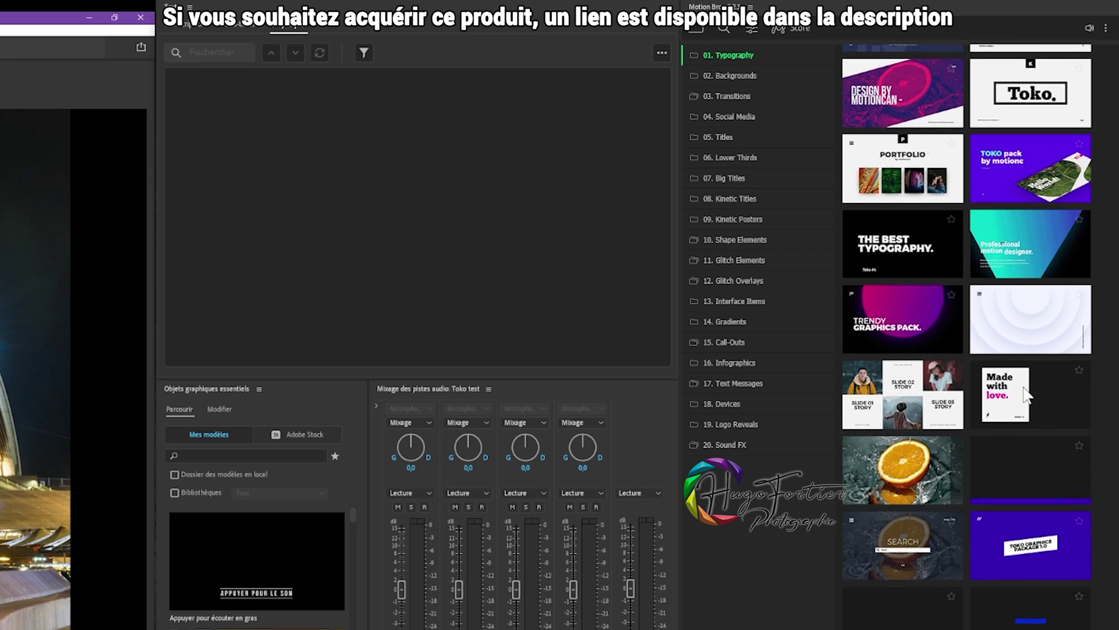
pyautogui.scroll(-2, 1023, 384)
pyautogui.scroll(-1, 1022, 385)
pyautogui.scroll(-1, 1023, 384)
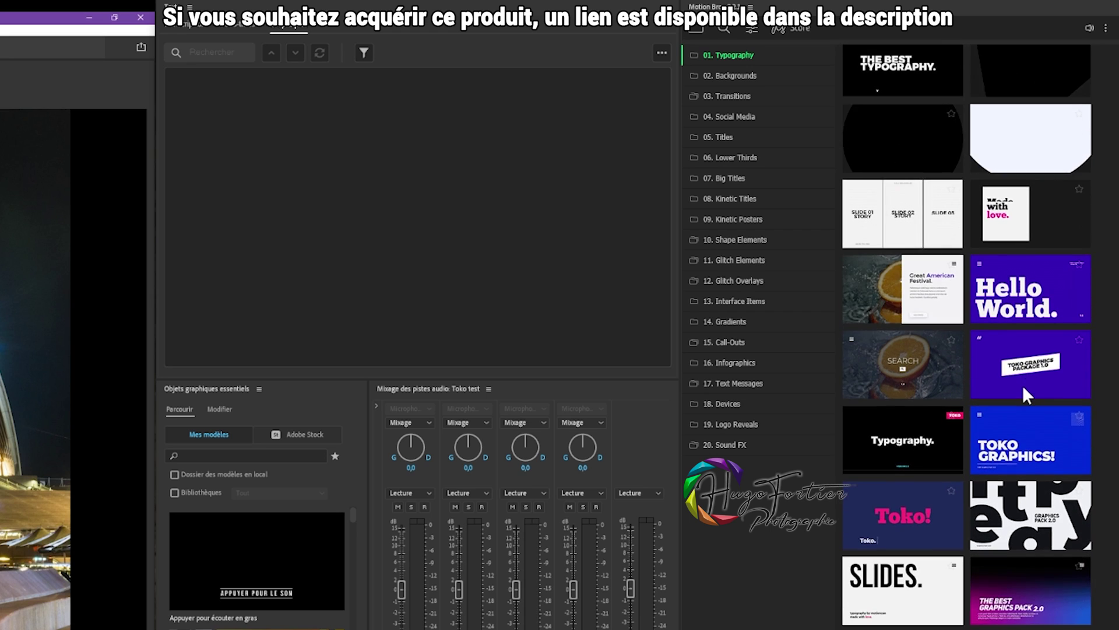
pyautogui.scroll(-3, 1023, 385)
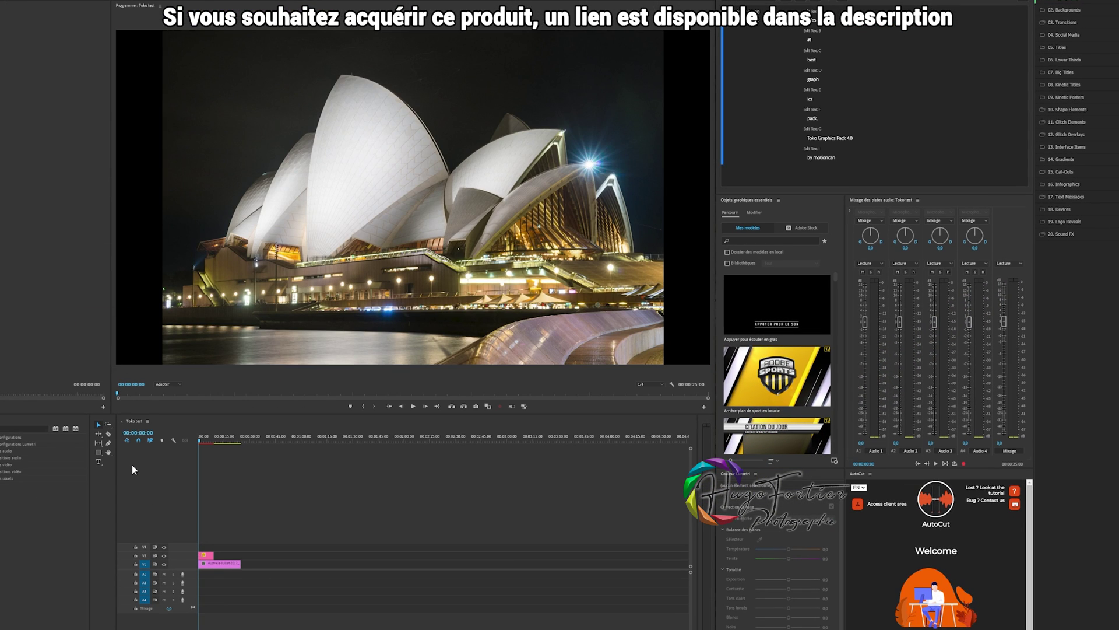
# - Preview the Toko title animation, then return the playhead to 00:00:02:24
pyautogui.press('space')
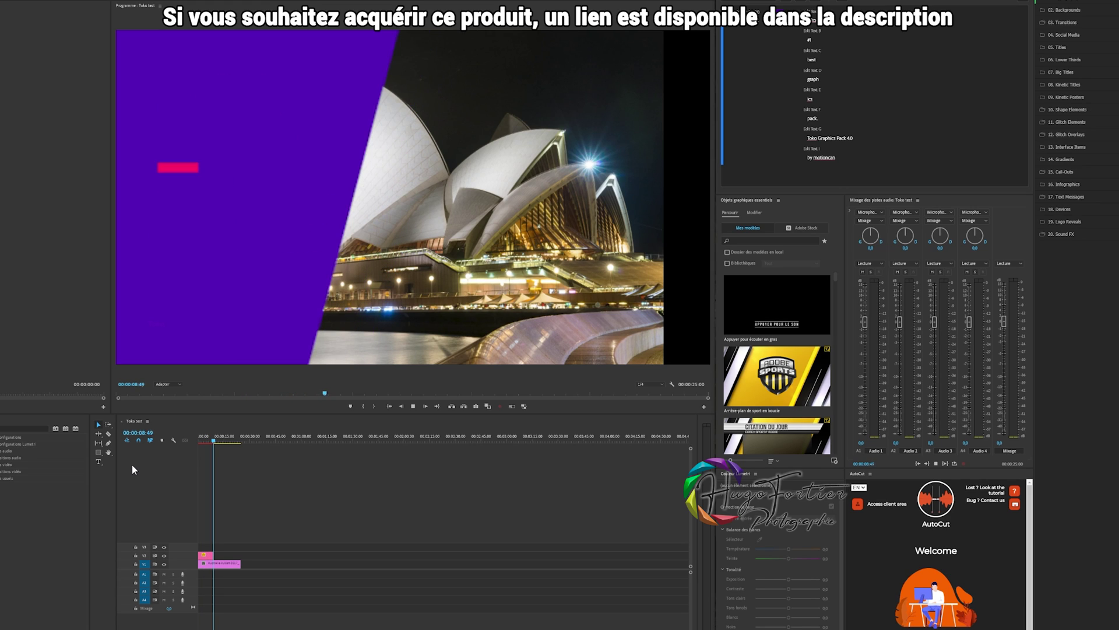
pyautogui.press('space')
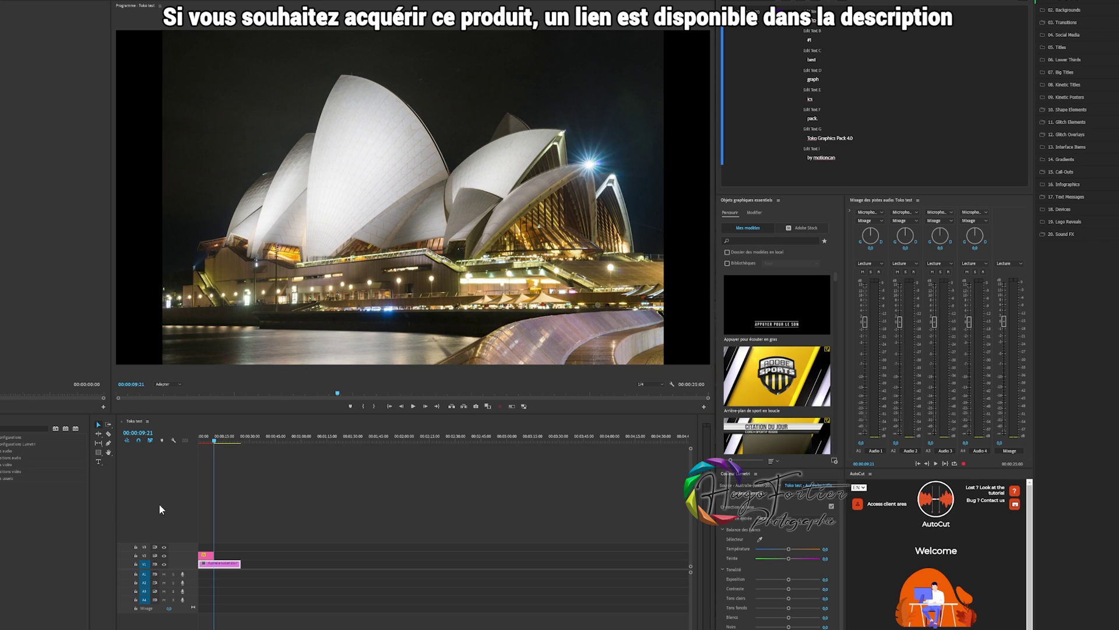
pyautogui.moveTo(214, 438); pyautogui.dragTo(204, 441)
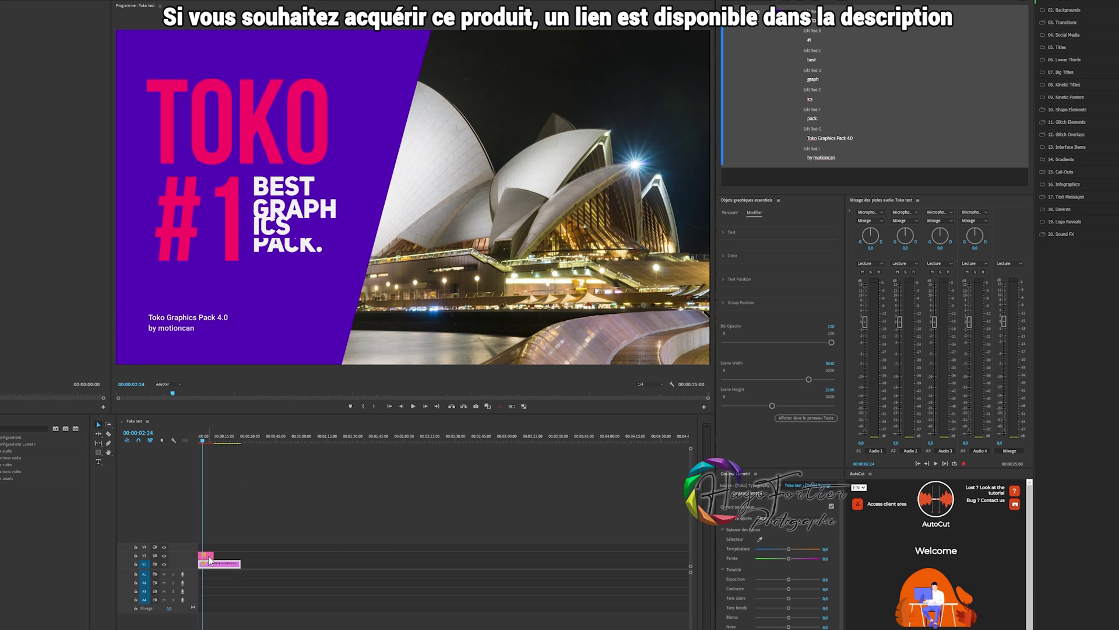
# - Select the Toko title clip on the V2 track
pyautogui.rightClick(212, 561)
pyautogui.click(405, 544)
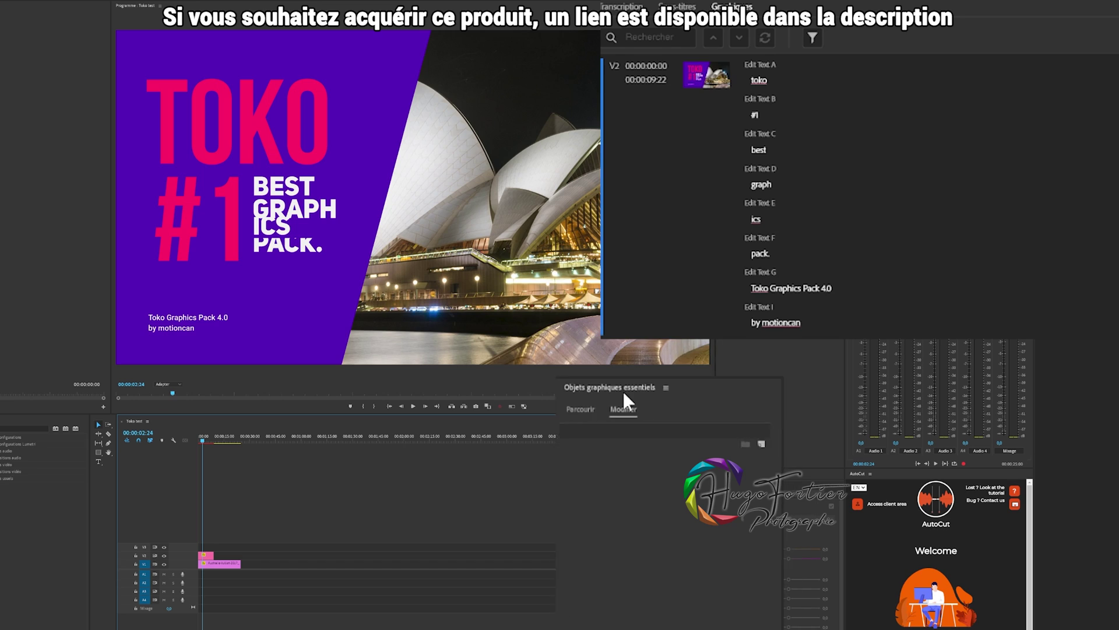
pyautogui.click(207, 553)
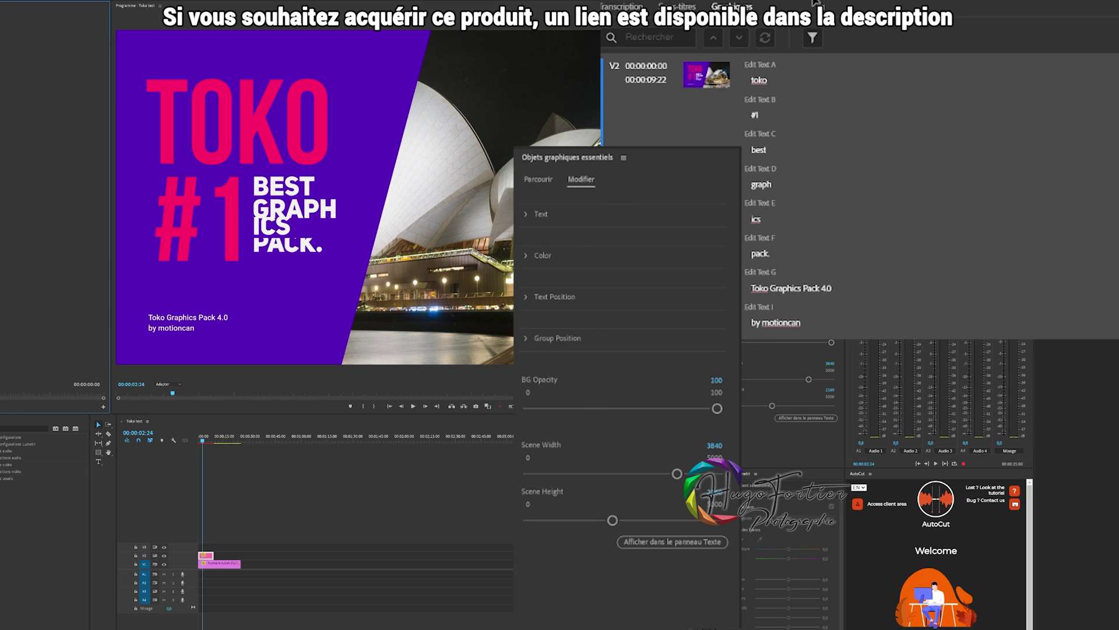
# - Change the title word to 'Sydney' and the number to #5, viewing it at 00:00:04:36
pyautogui.click(759, 79)
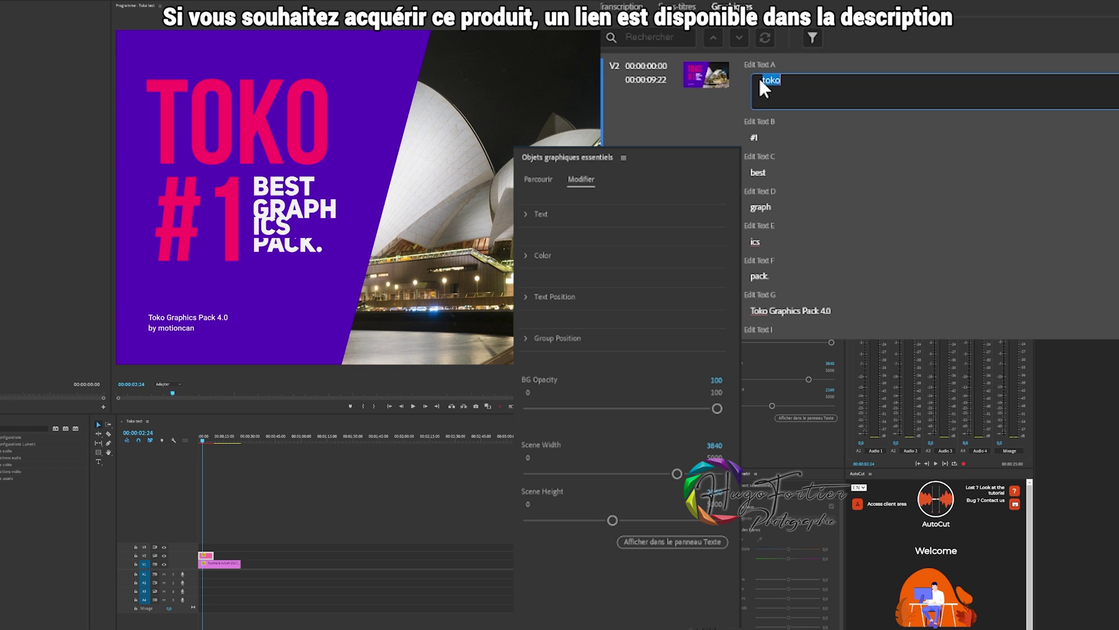
pyautogui.write('Sydney')
pyautogui.press('Return')
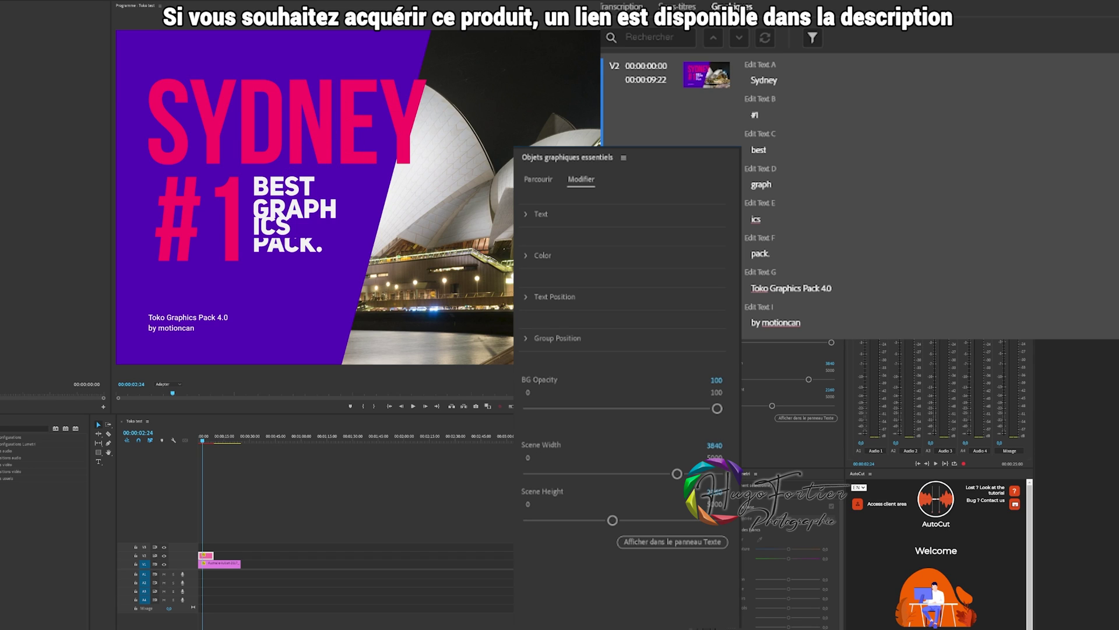
pyautogui.click(757, 115)
pyautogui.write('5')
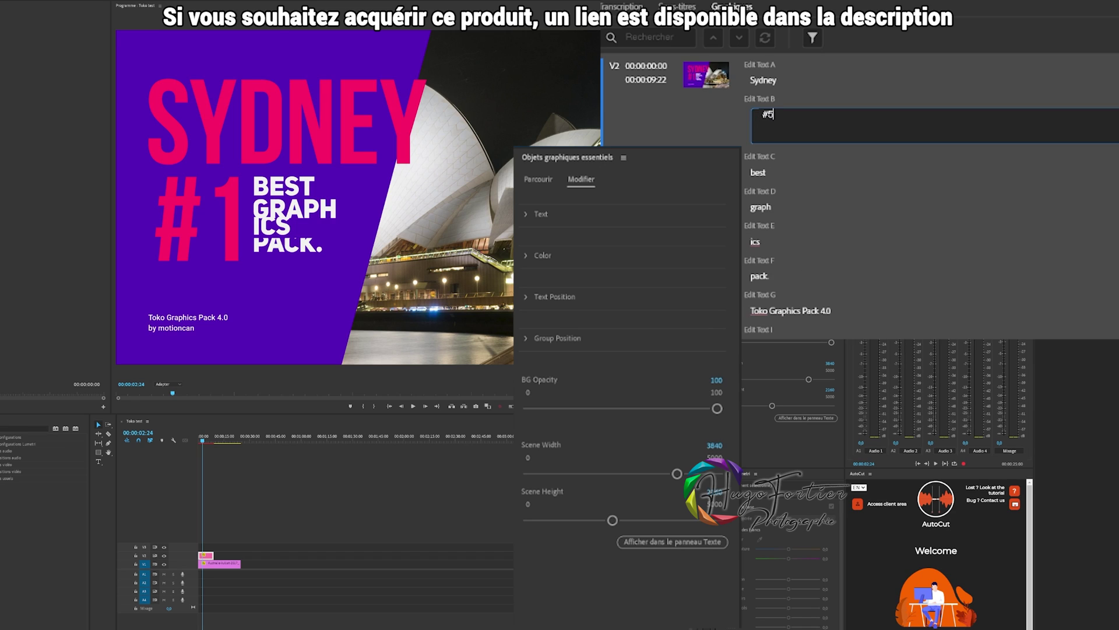
pyautogui.press('Return')
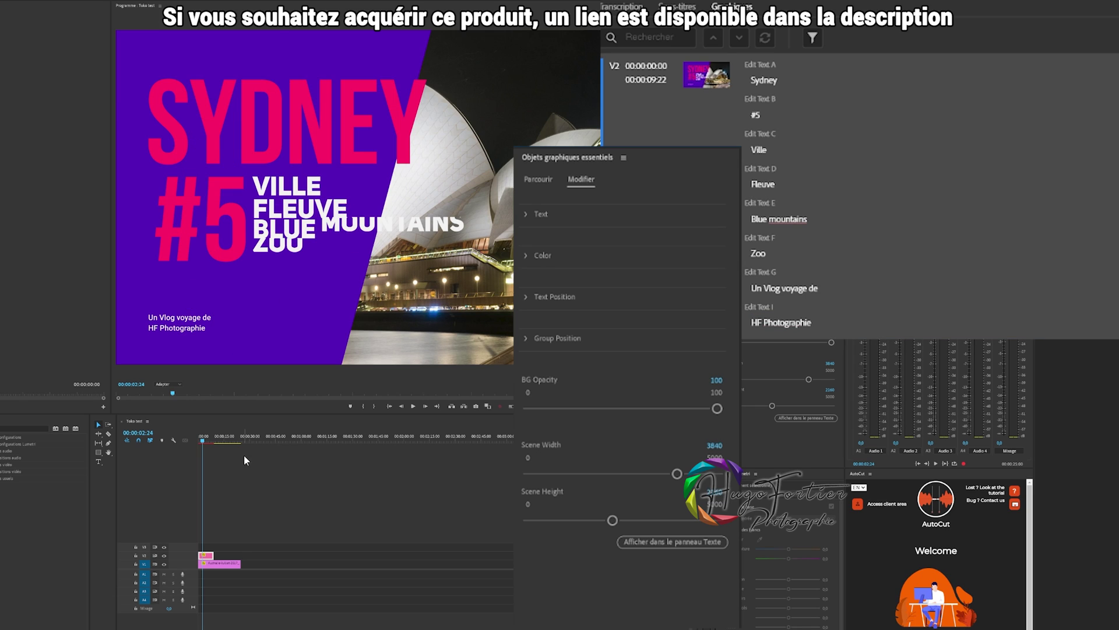
pyautogui.click(205, 439)
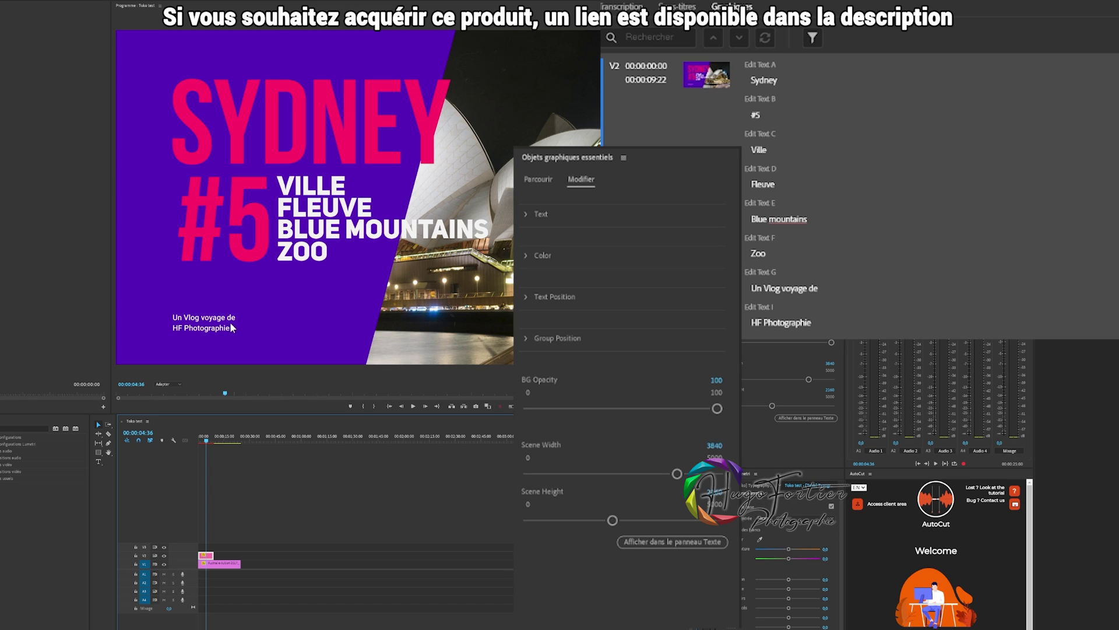
# - Expand the per-line Text settings and set the SYDNEY size to 680
pyautogui.click(523, 212)
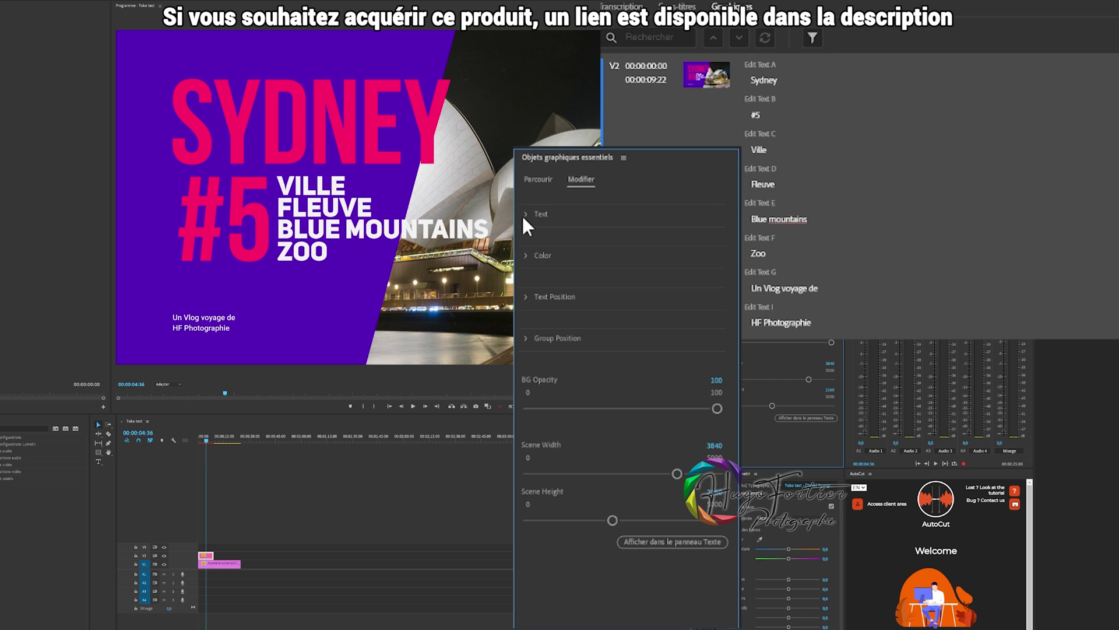
pyautogui.click(525, 215)
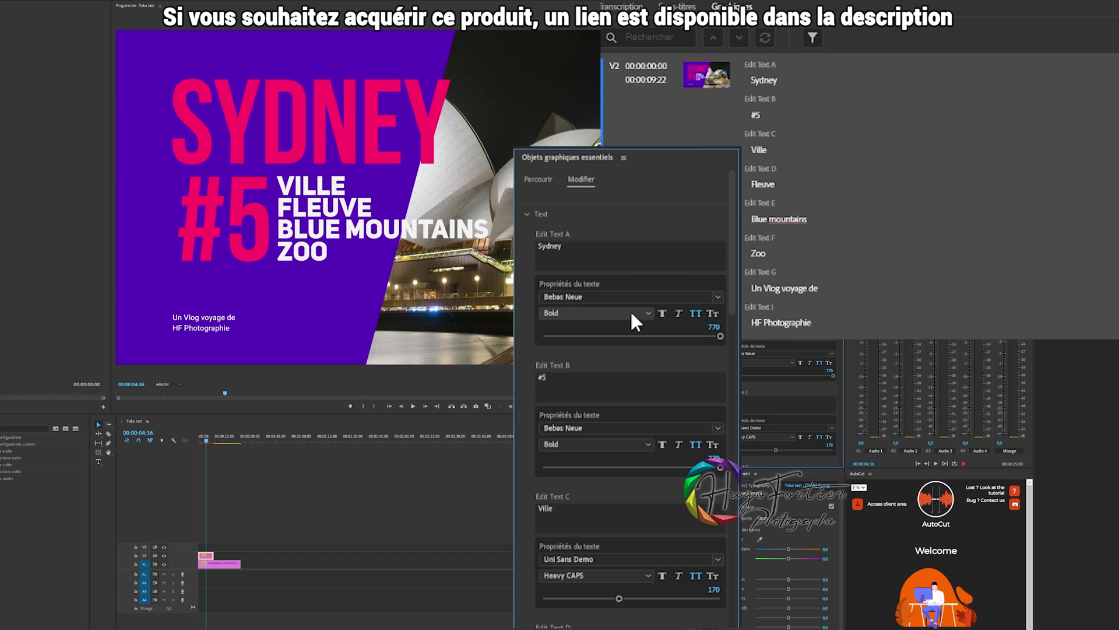
pyautogui.click(719, 332)
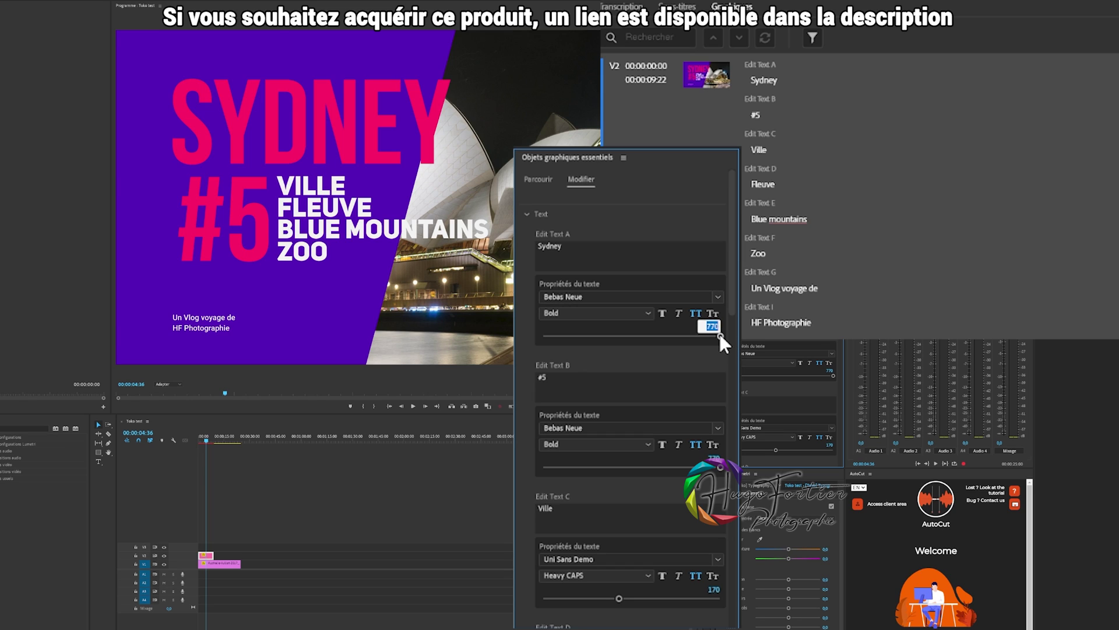
pyautogui.write('680')
pyautogui.press('Return')
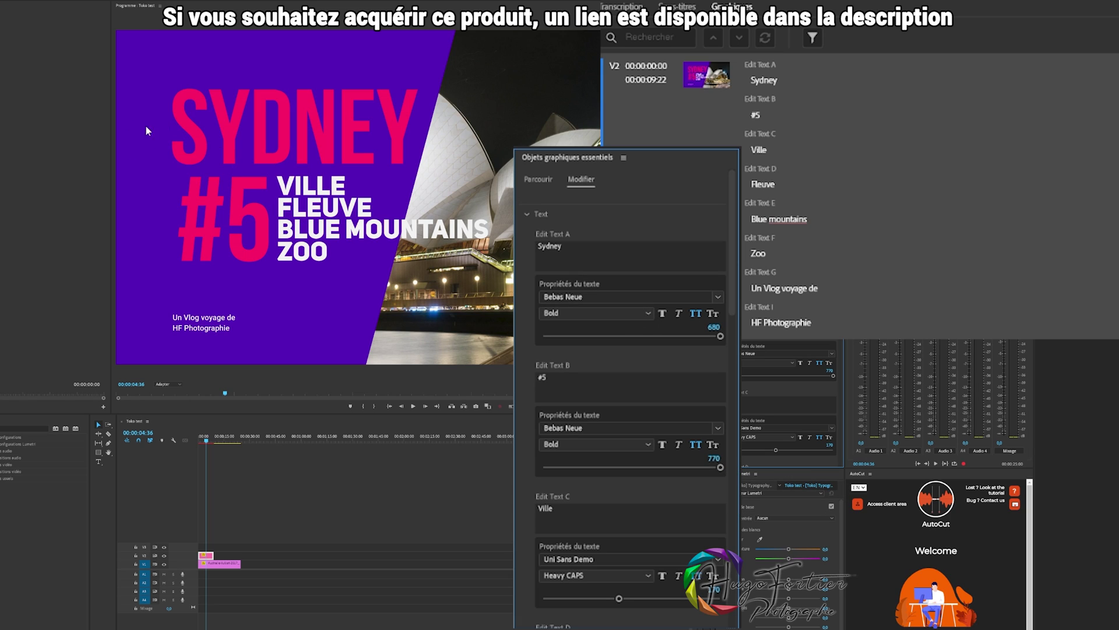
# - Raise the SYDNEY size to 770 and move down to the Text Position section
pyautogui.click(712, 326)
pyautogui.write('770')
pyautogui.press('Return')
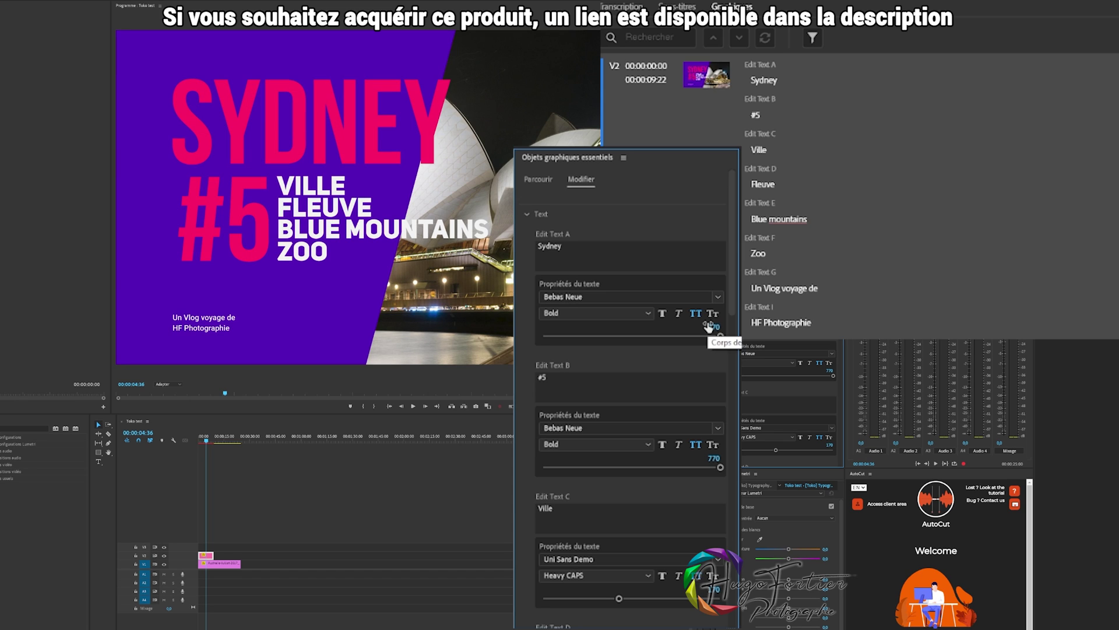
pyautogui.scroll(-1, 683, 327)
pyautogui.scroll(-1, 684, 327)
pyautogui.scroll(-2, 683, 327)
pyautogui.scroll(-2, 687, 323)
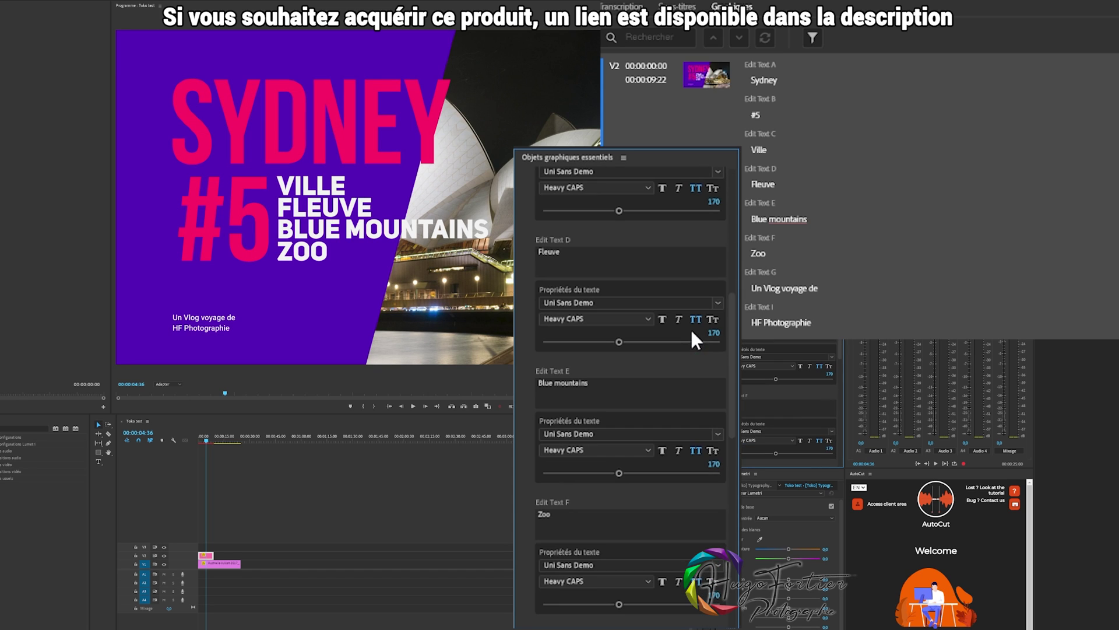
pyautogui.scroll(-1, 690, 327)
pyautogui.moveTo(732, 369); pyautogui.dragTo(729, 461)
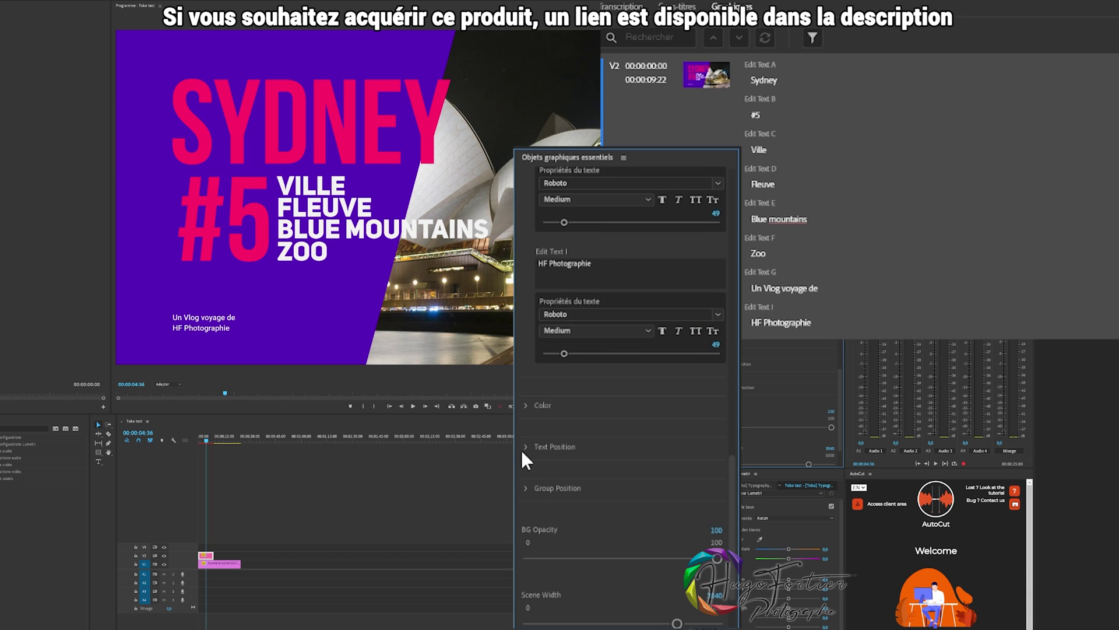
# - Expand Text Position, slide SYDNEY left to X -1876 and adjust the other lines' X values
pyautogui.click(525, 447)
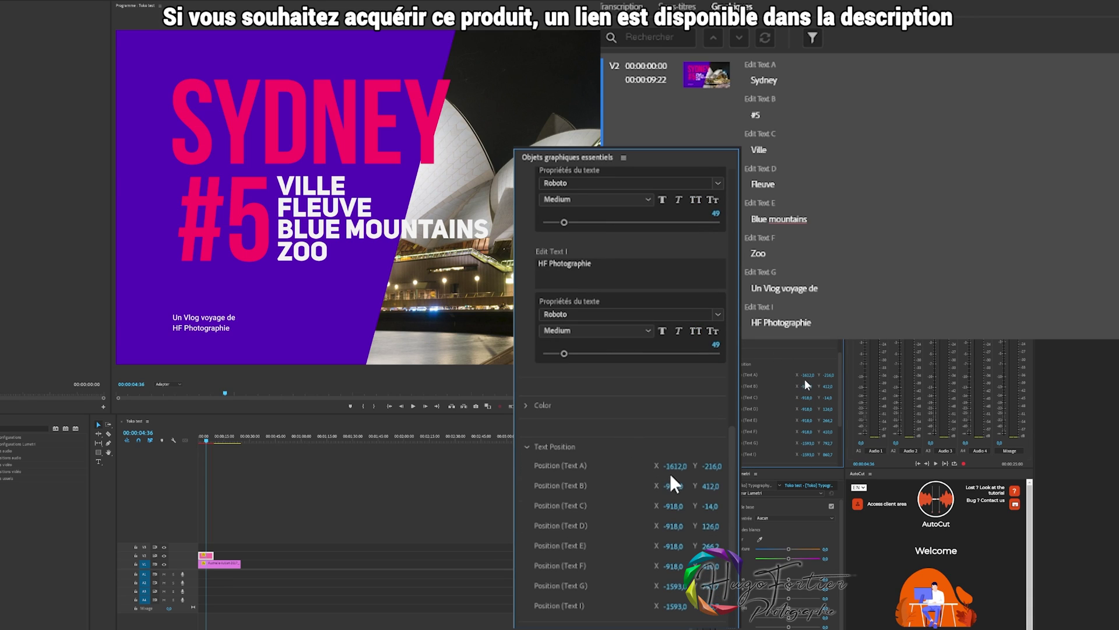
pyautogui.moveTo(676, 466); pyautogui.dragTo(562, 467)
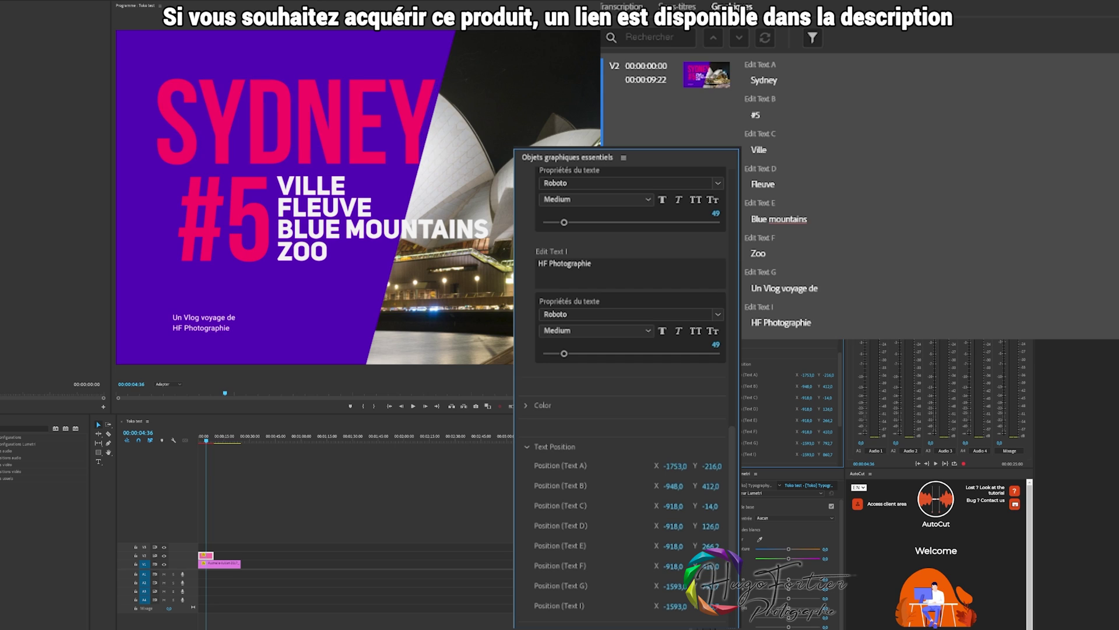
pyautogui.moveTo(677, 466); pyautogui.dragTo(729, 496)
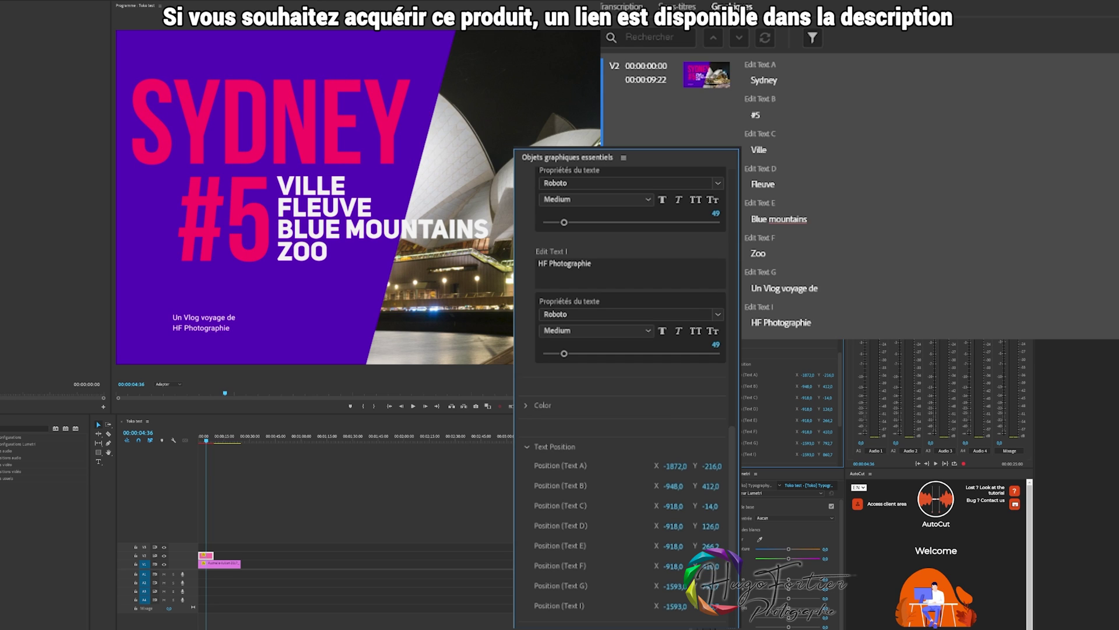
pyautogui.moveTo(728, 493); pyautogui.dragTo(736, 252)
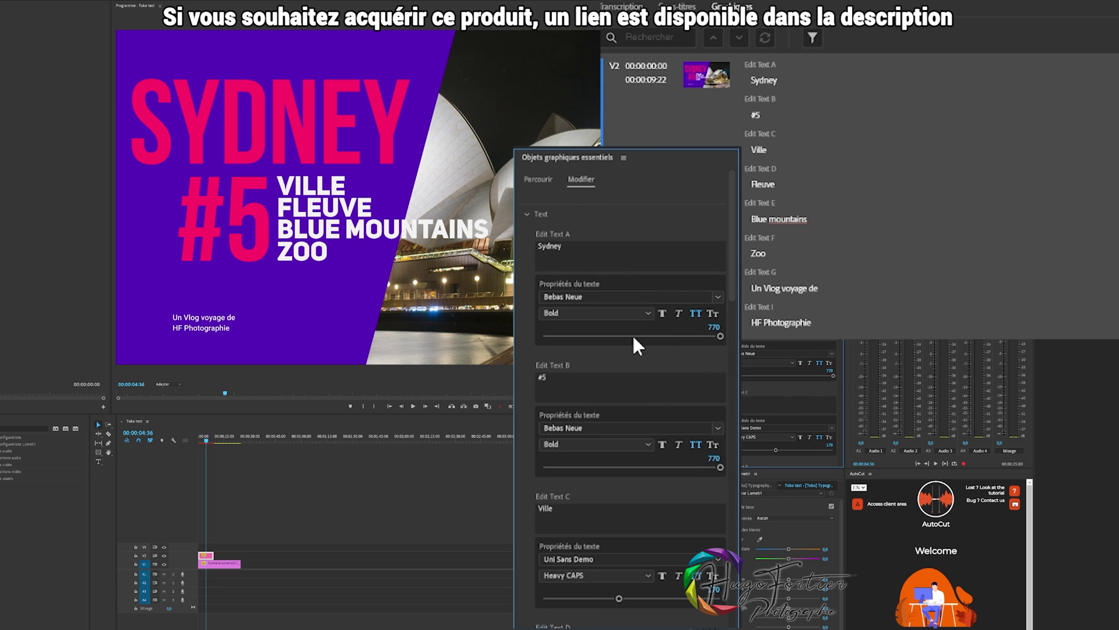
pyautogui.scroll(-5, 670, 314)
pyautogui.moveTo(677, 419); pyautogui.dragTo(695, 433)
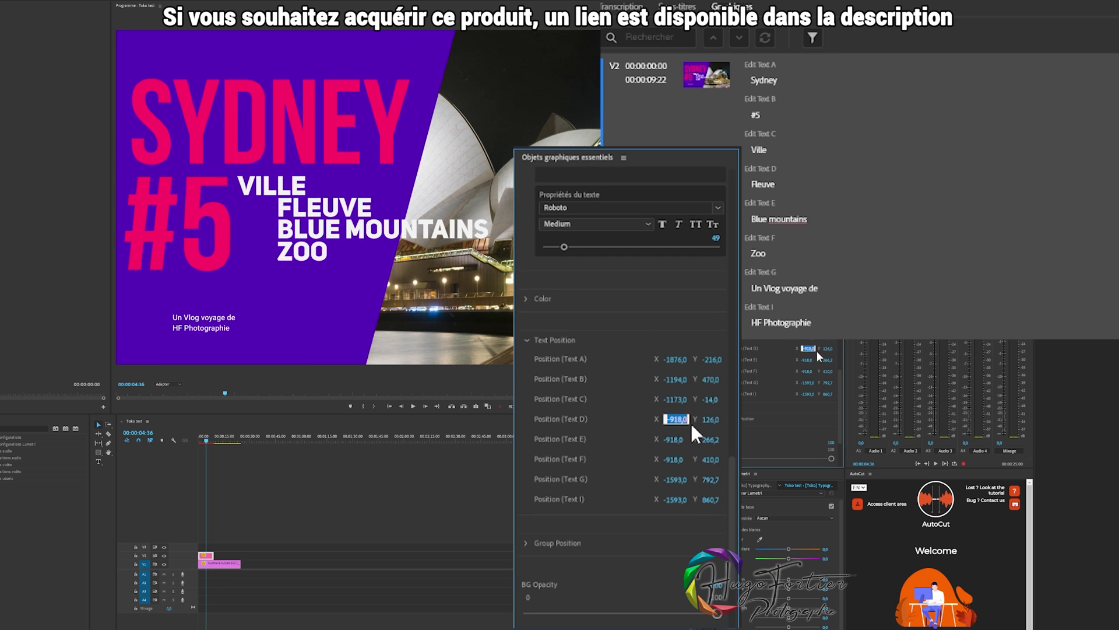
pyautogui.scroll(-3, 733, 358)
pyautogui.scroll(-3, 735, 366)
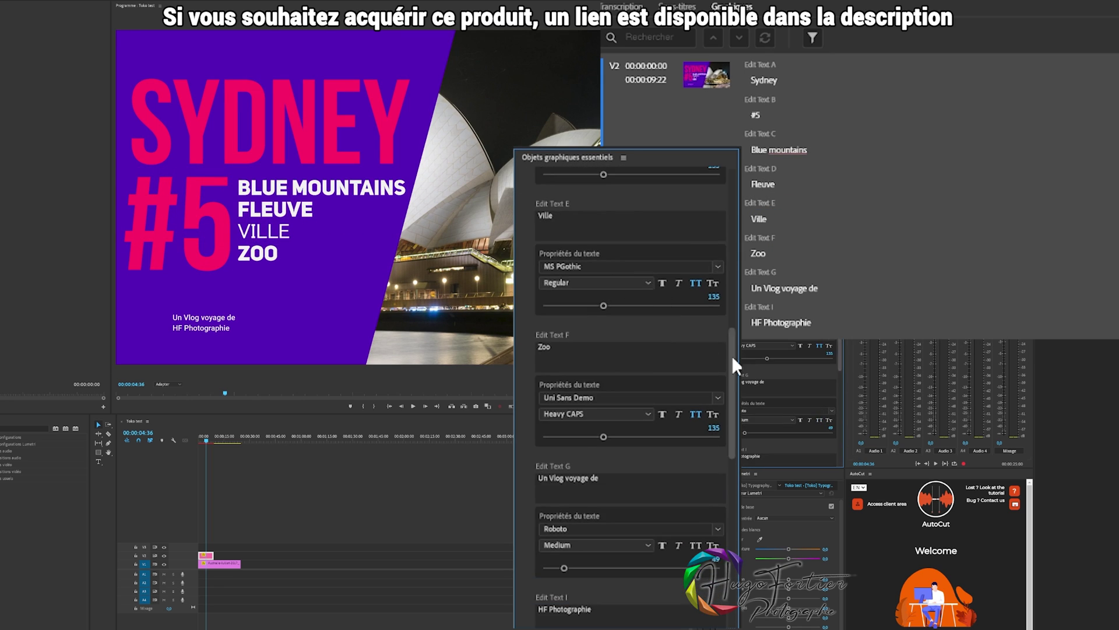
pyautogui.scroll(-3, 736, 367)
pyautogui.scroll(-3, 736, 366)
pyautogui.scroll(-3, 736, 366)
# - Play the sequence from the start to preview the repositioned title
pyautogui.moveTo(262, 437); pyautogui.dragTo(191, 437)
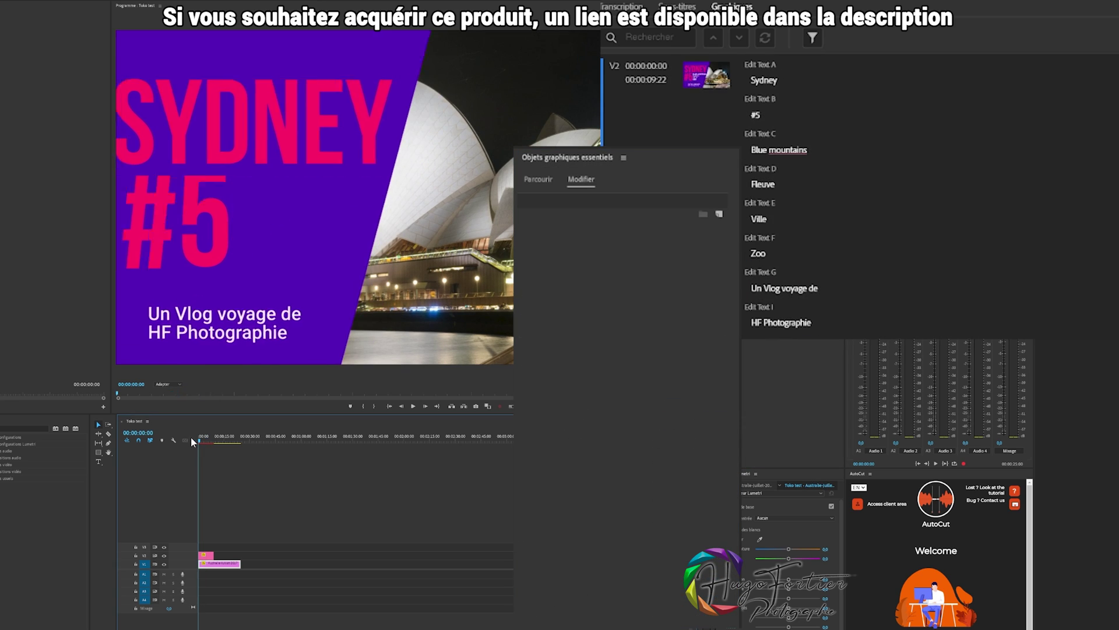
pyautogui.press('space')
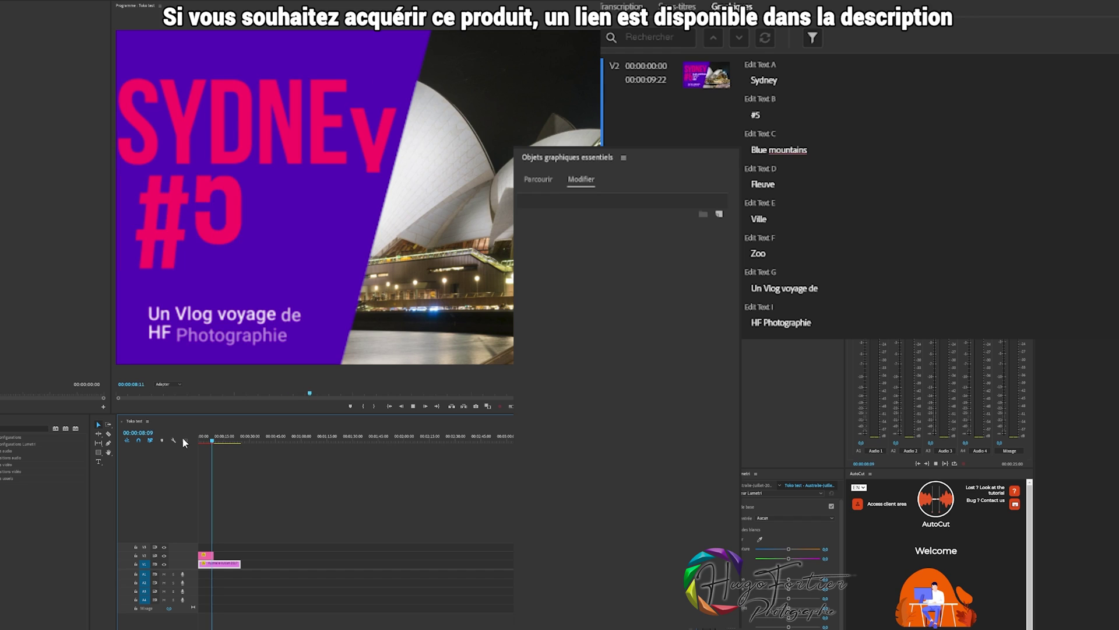
pyautogui.press('space')
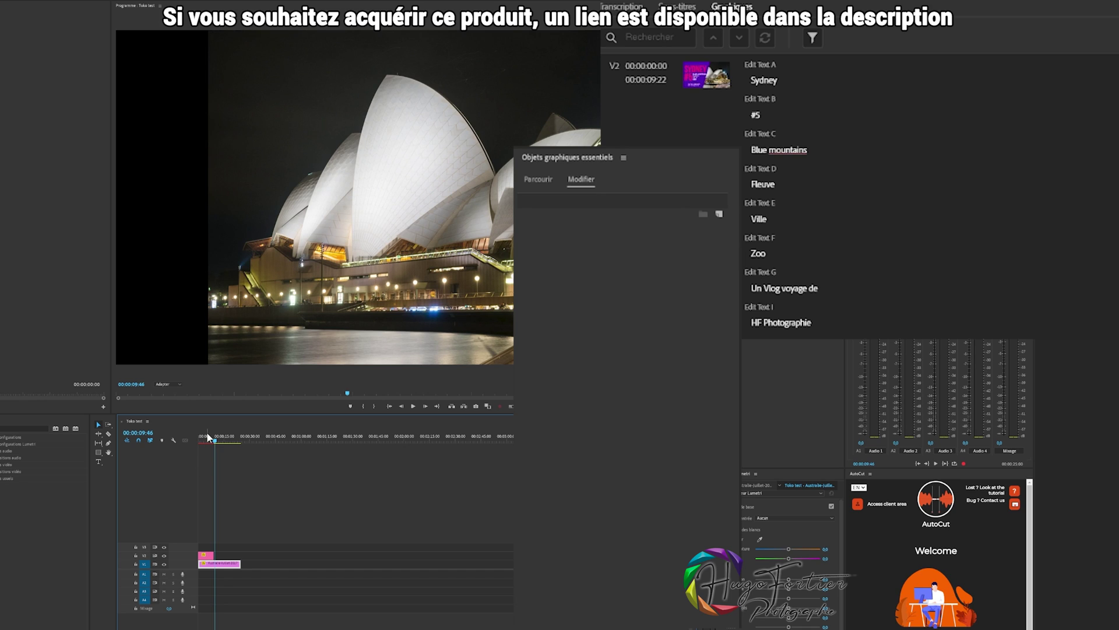
# - Return to the Sydney title card, select the title clip and render the sequence preview
pyautogui.click(203, 438)
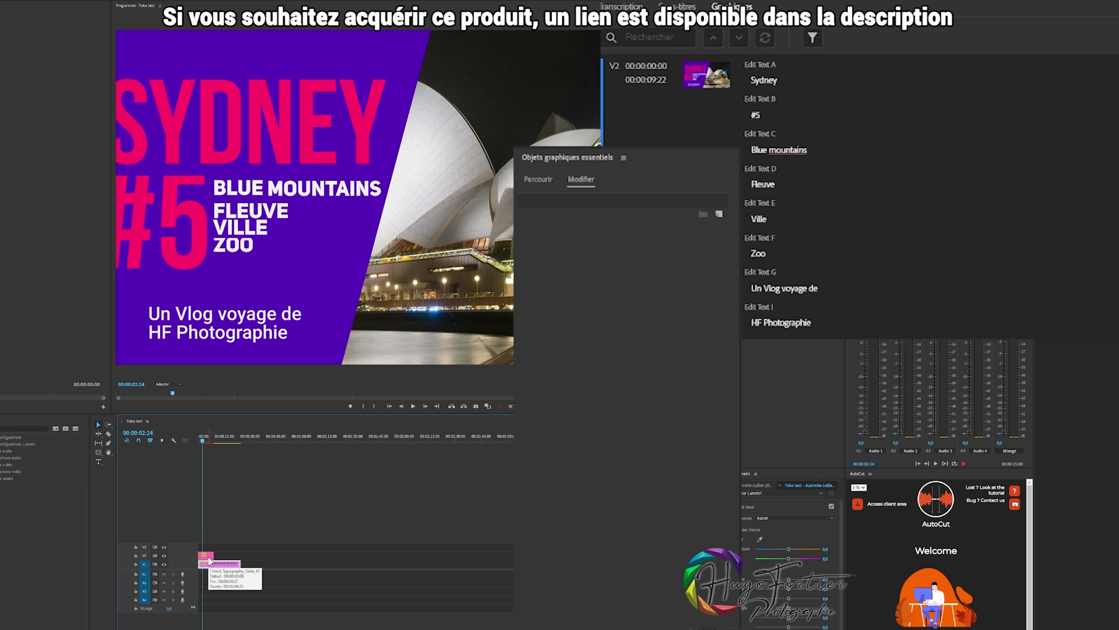
pyautogui.click(209, 558)
pyautogui.press('Return')
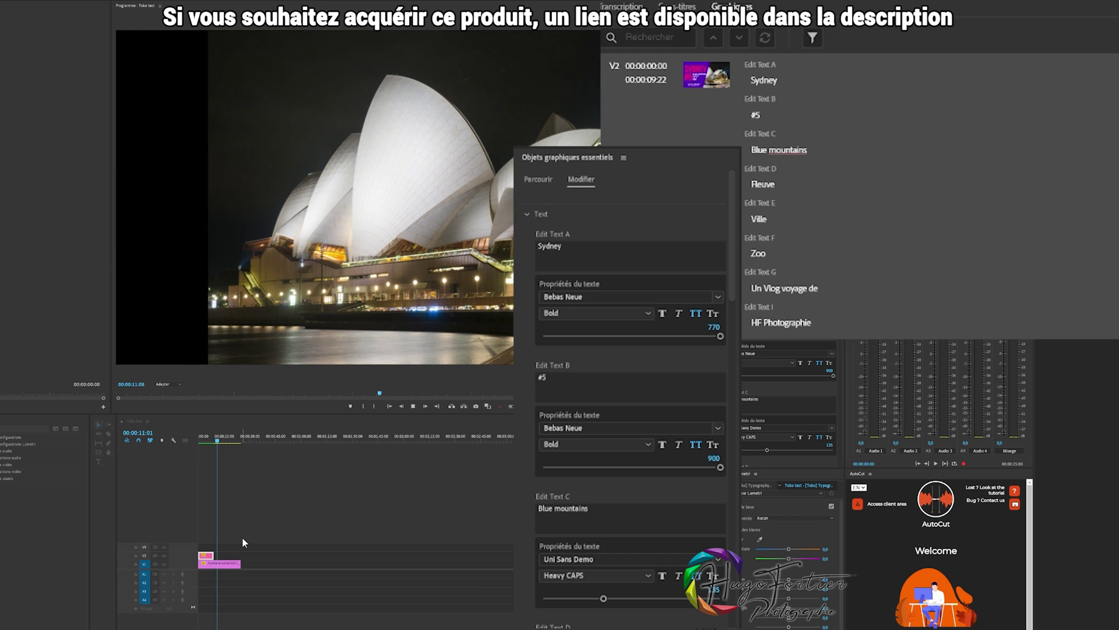
# - Stop playback, select the title at 00:00:04:48 and swap its Text section for Color settings
pyautogui.click(242, 537)
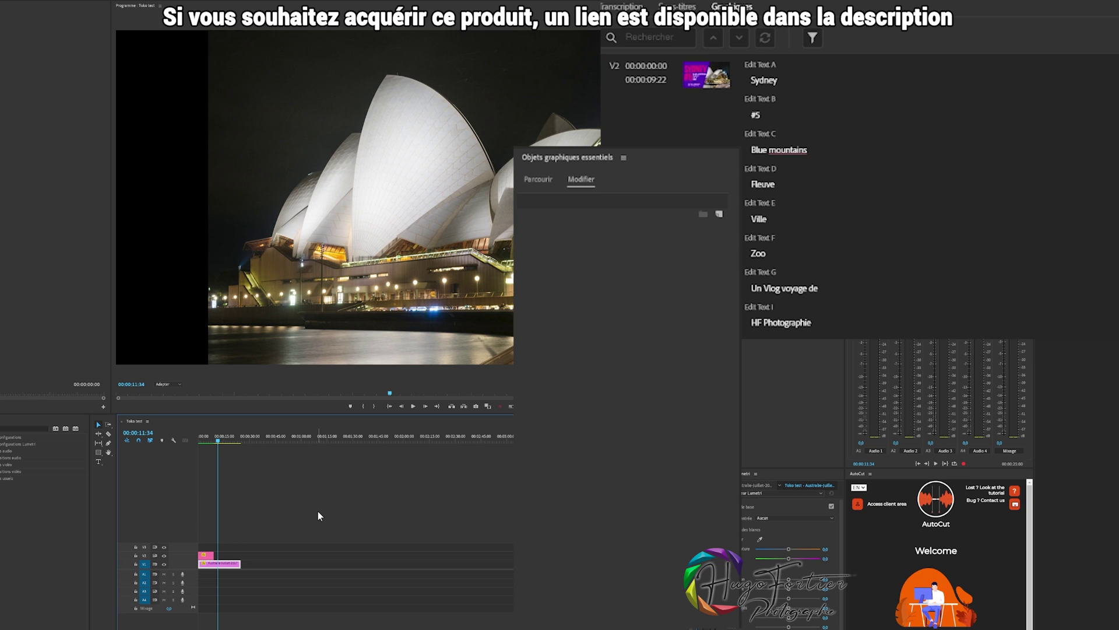
pyautogui.click(207, 443)
pyautogui.click(207, 555)
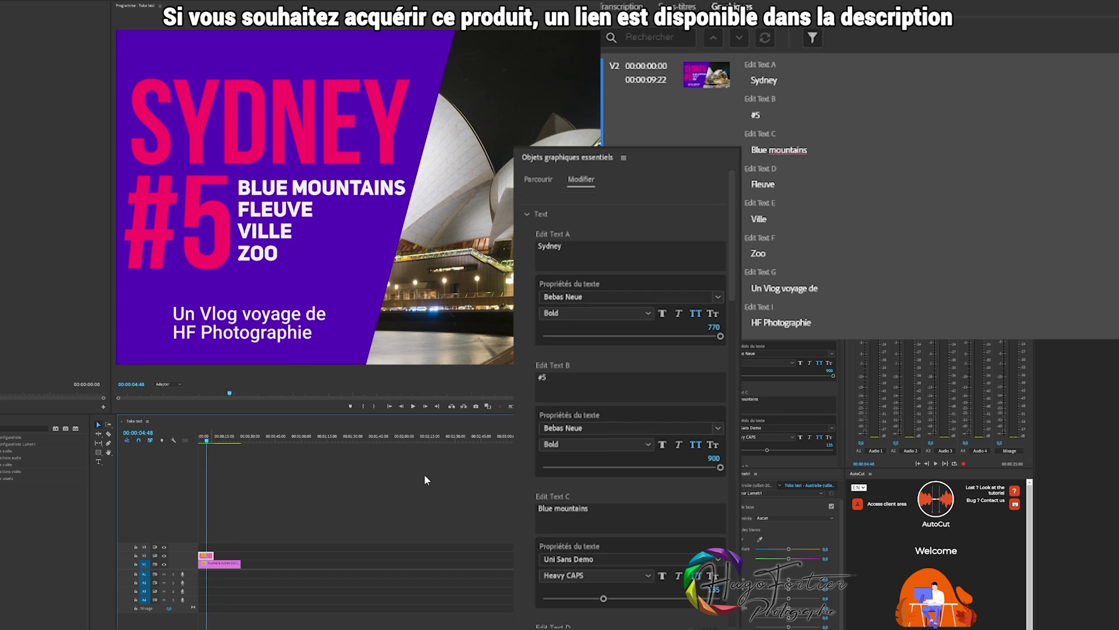
pyautogui.click(527, 215)
pyautogui.click(525, 255)
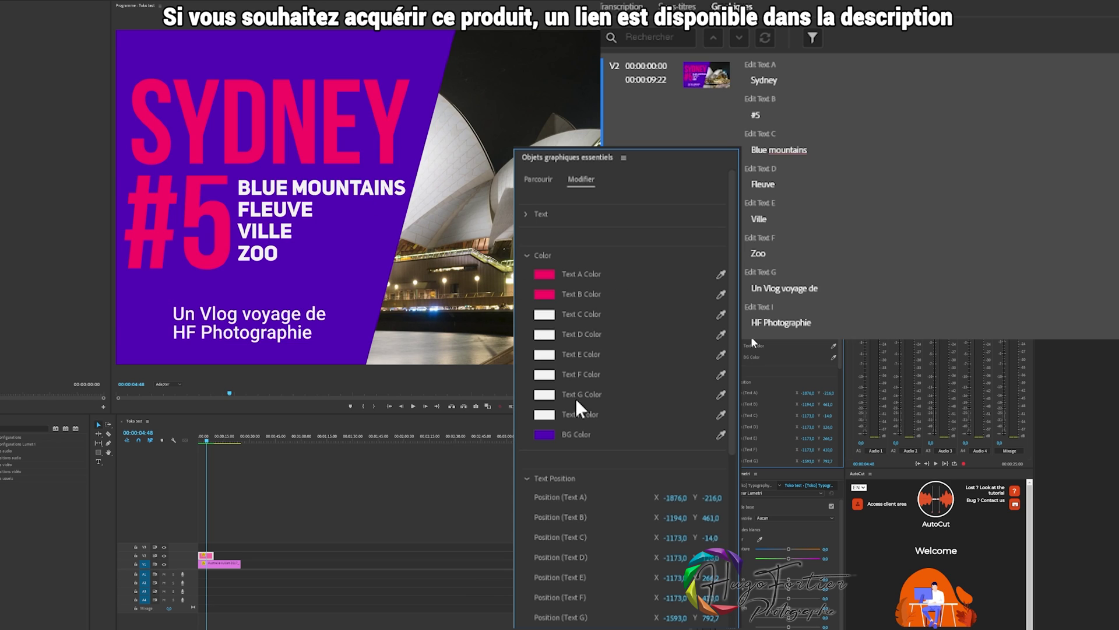
# - Collapse the Color and Text Position sections and scroll down the Essential Graphics panel
pyautogui.click(527, 255)
pyautogui.click(526, 296)
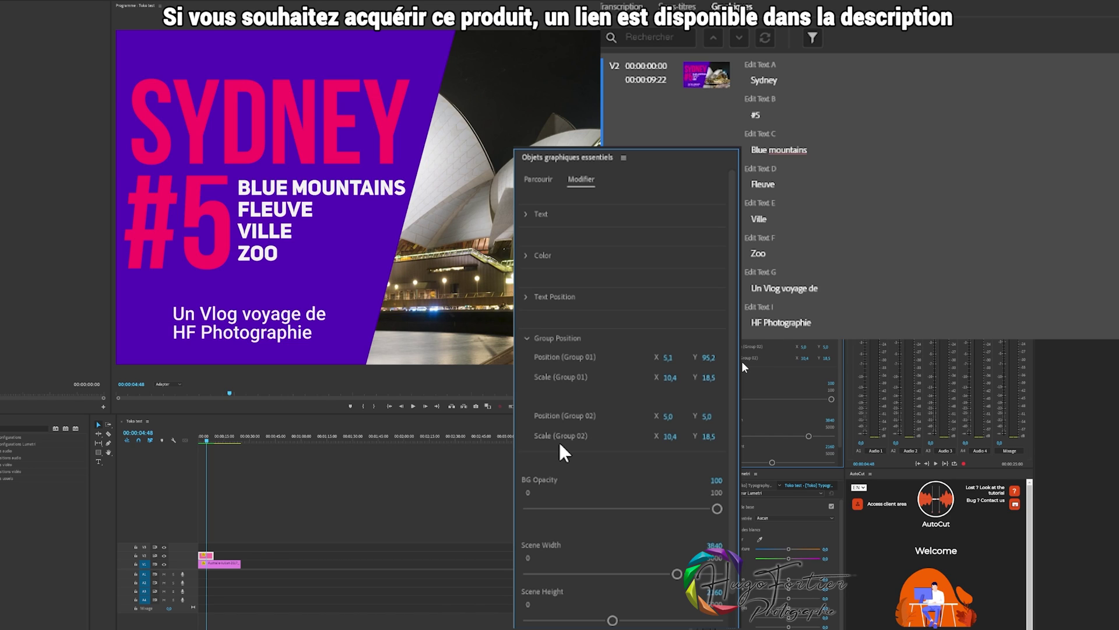
pyautogui.scroll(-1, 638, 408)
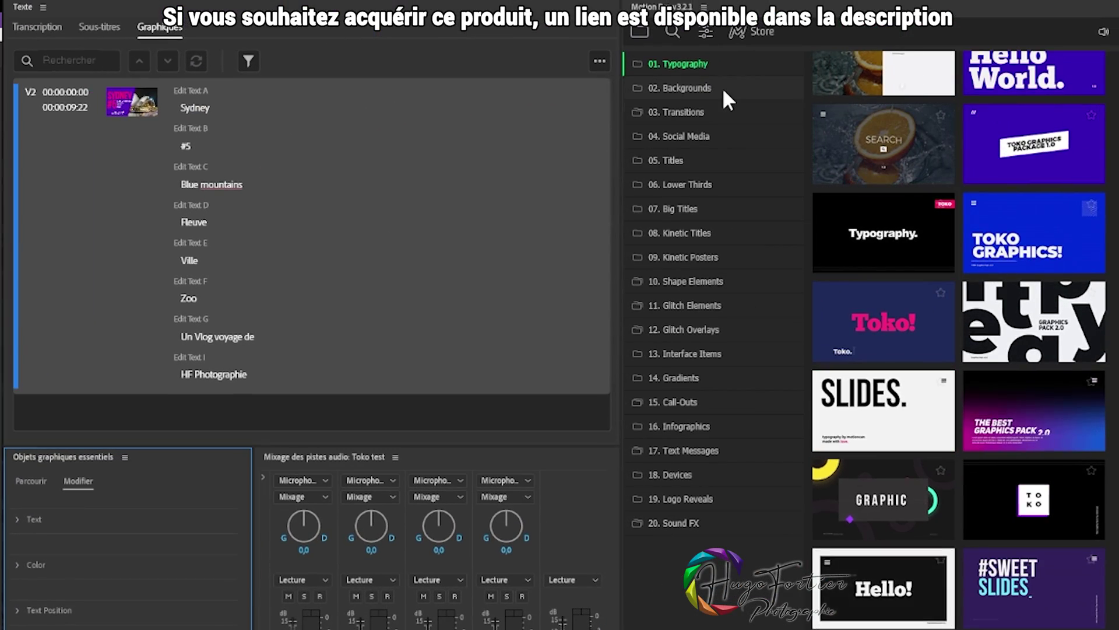
# - Browse the Backgrounds, Transitions, Flat and Overlay Transitions templates, ending on 04. Social Media
pyautogui.click(709, 91)
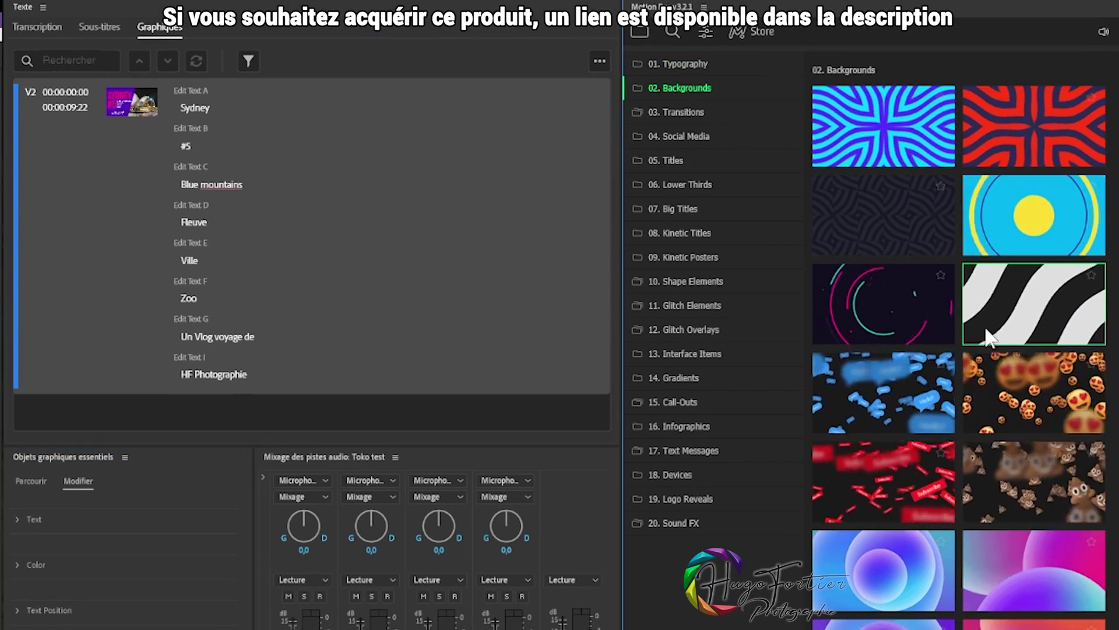
pyautogui.moveTo(1037, 332)
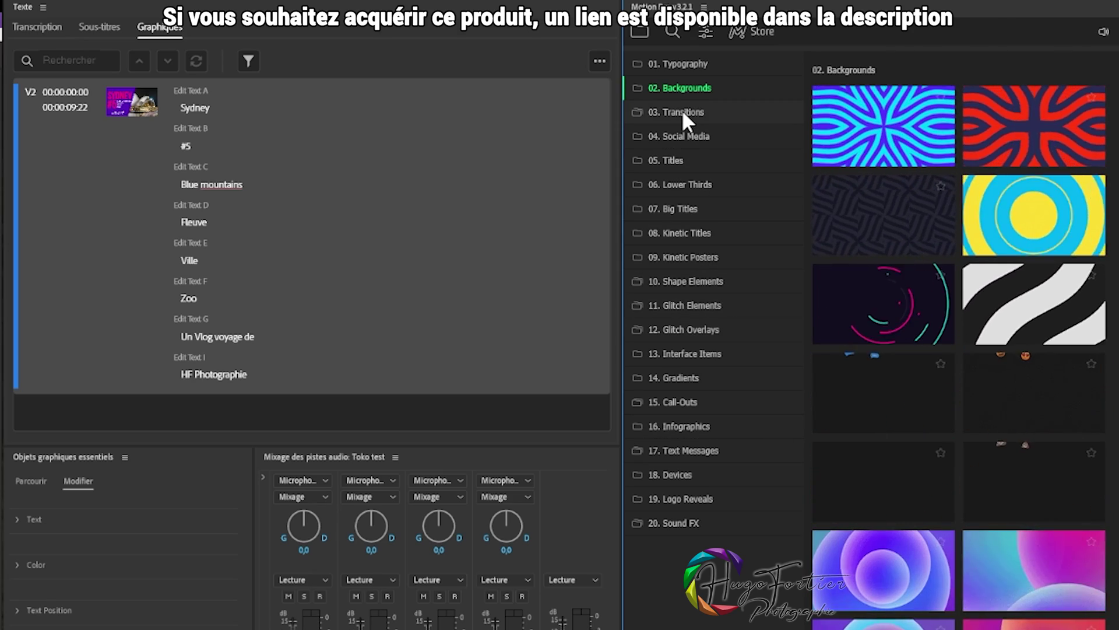
pyautogui.click(684, 110)
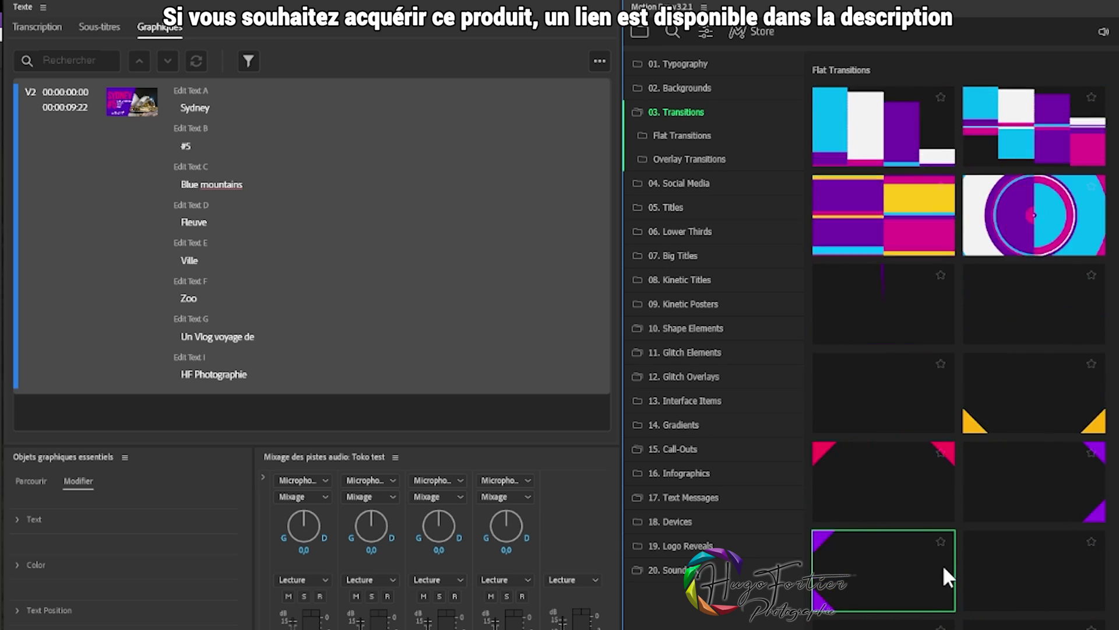
pyautogui.moveTo(874, 168)
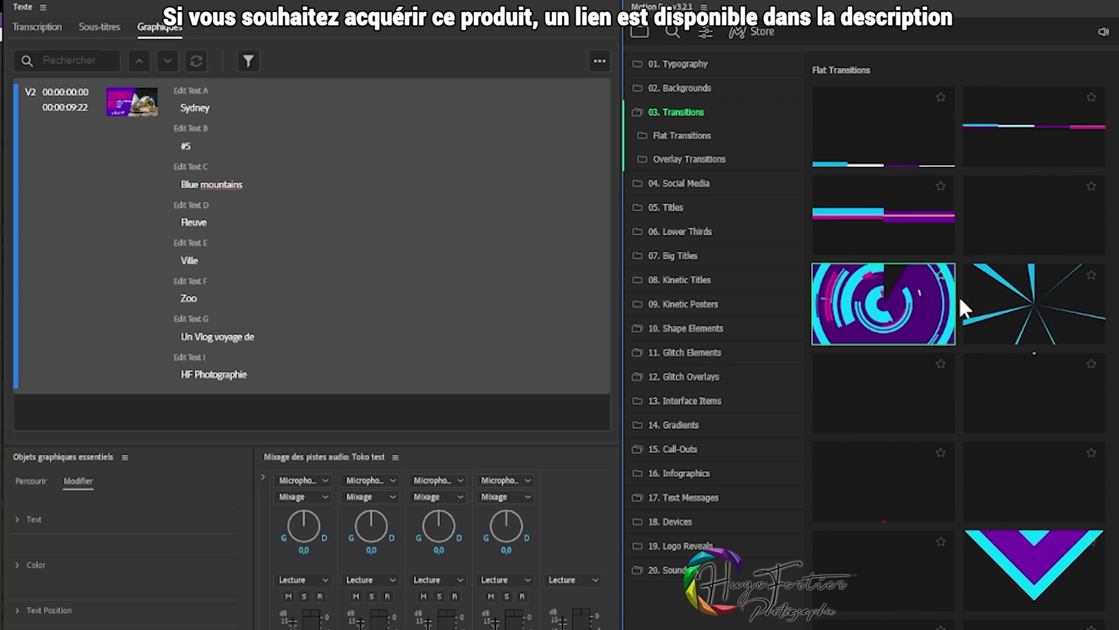
pyautogui.click(700, 132)
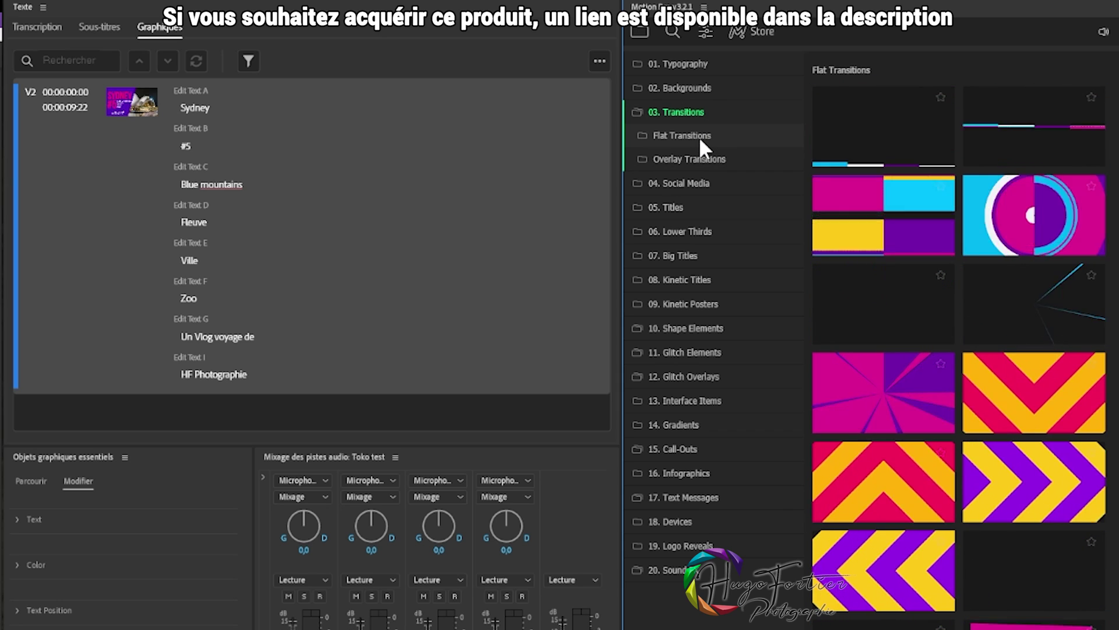
pyautogui.click(697, 159)
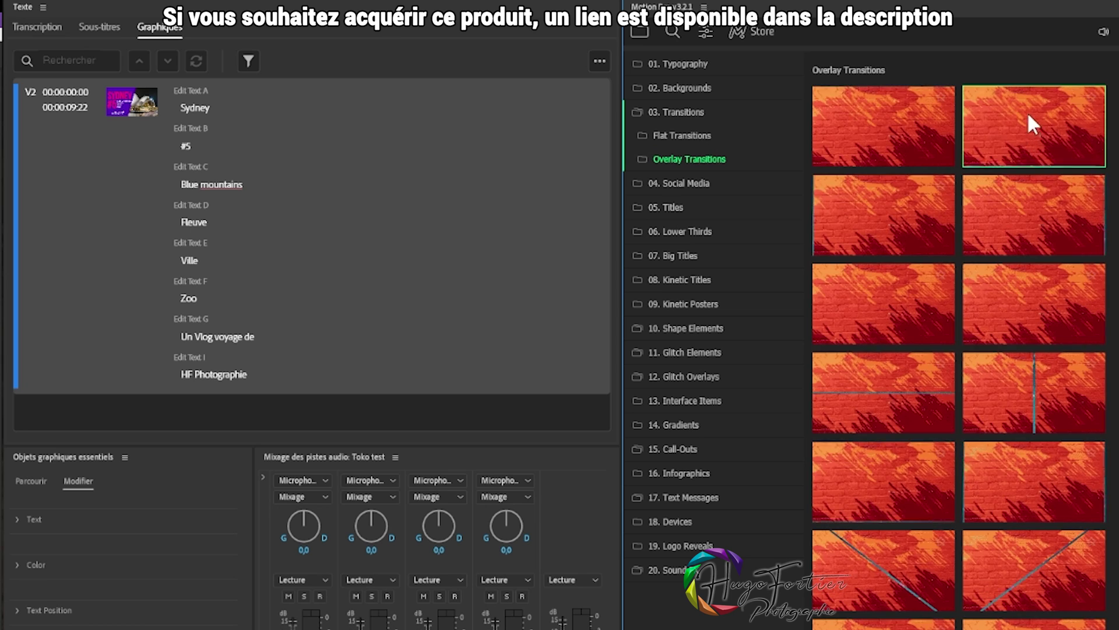
pyautogui.moveTo(898, 100)
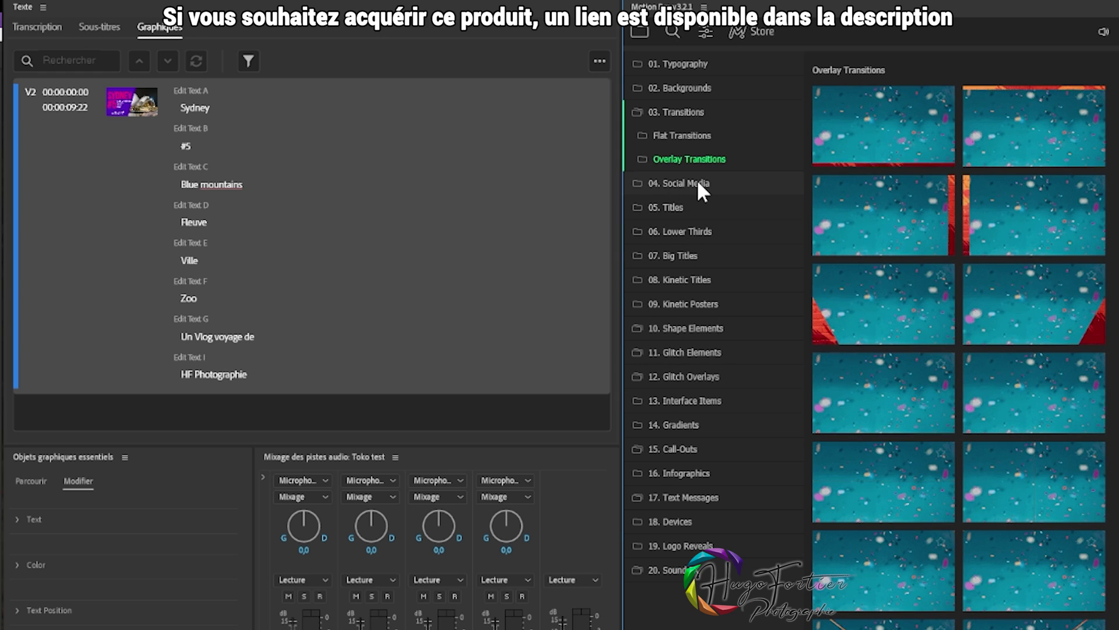
pyautogui.click(698, 182)
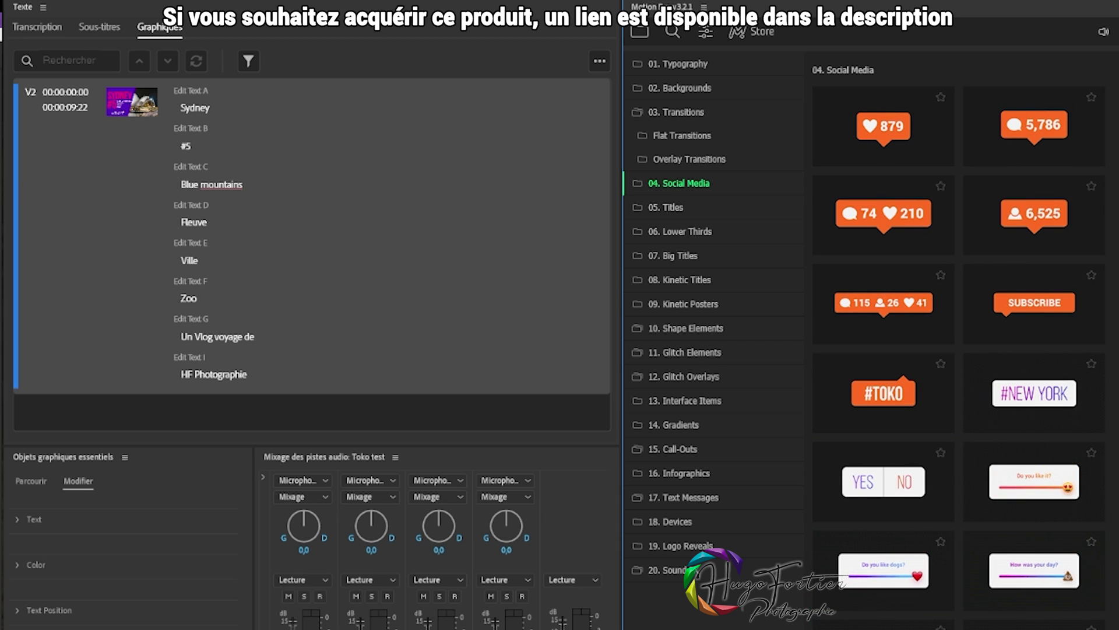
# - Scroll through the Social Media presets, then switch to the 05. Titles category
pyautogui.scroll(-2, 959, 338)
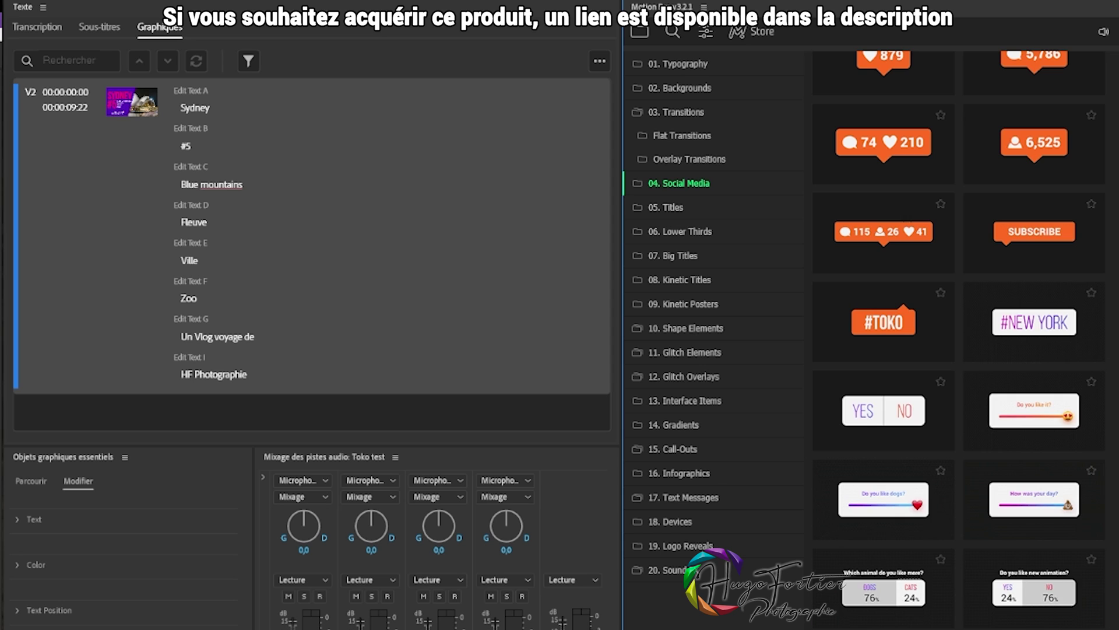
pyautogui.scroll(-5, 896, 476)
pyautogui.scroll(-5, 896, 476)
pyautogui.scroll(-3, 896, 476)
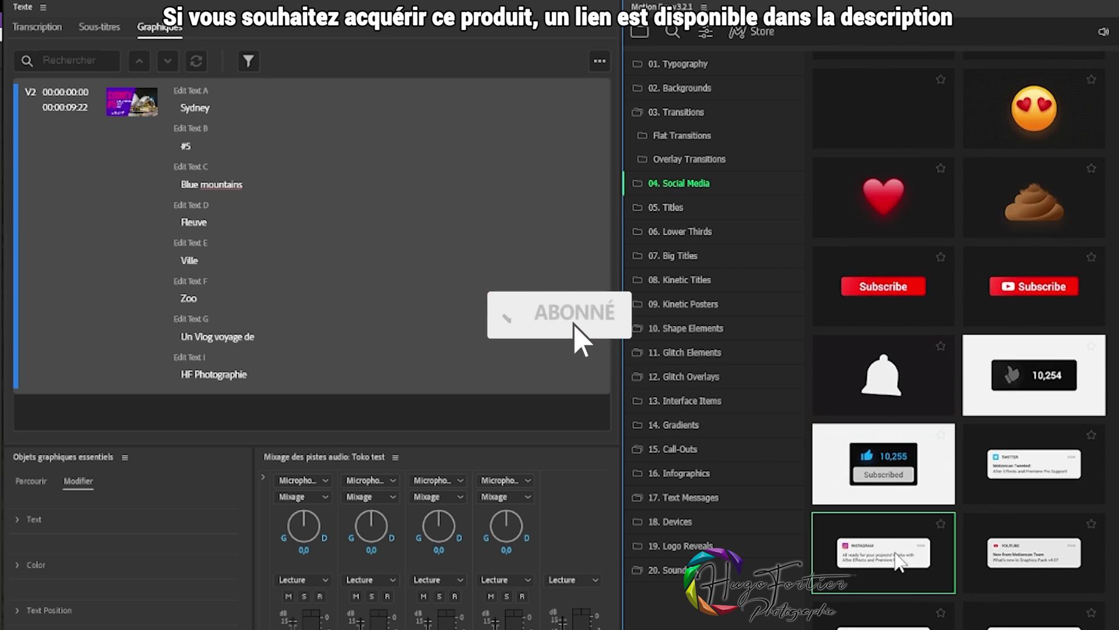
pyautogui.moveTo(1082, 570)
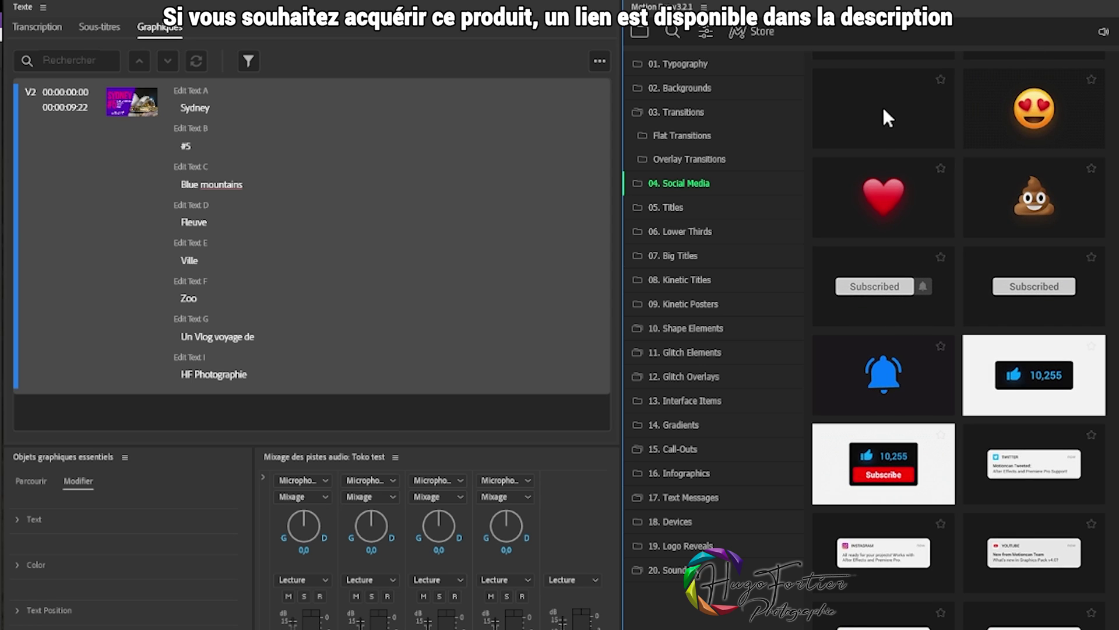
pyautogui.scroll(-1, 882, 102)
pyautogui.scroll(-3, 1035, 465)
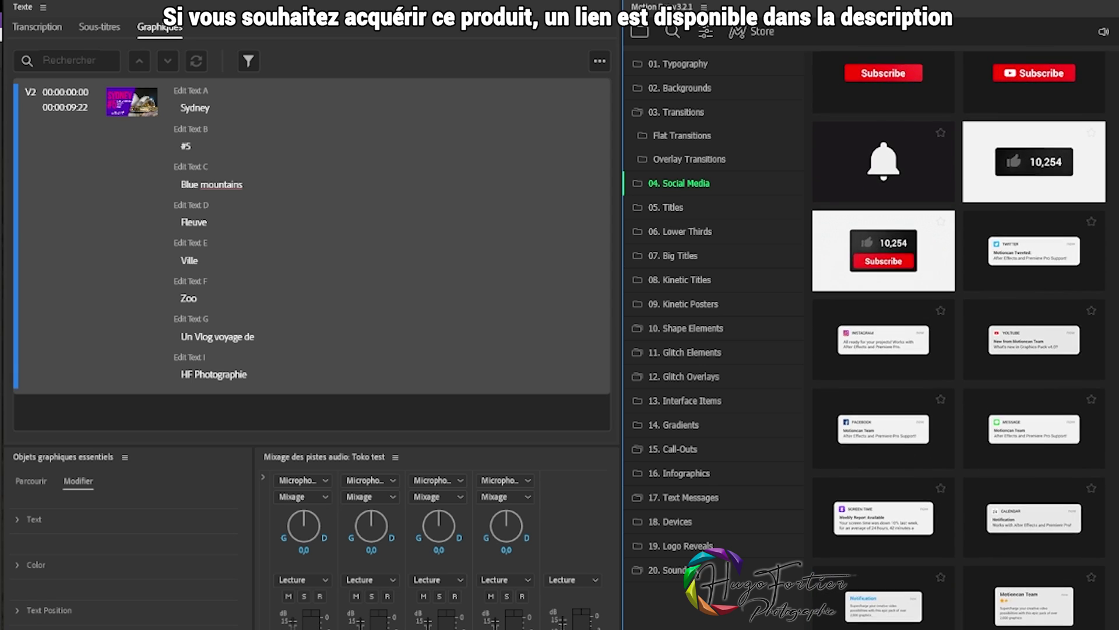
pyautogui.scroll(5, 1034, 464)
pyautogui.scroll(4, 1035, 465)
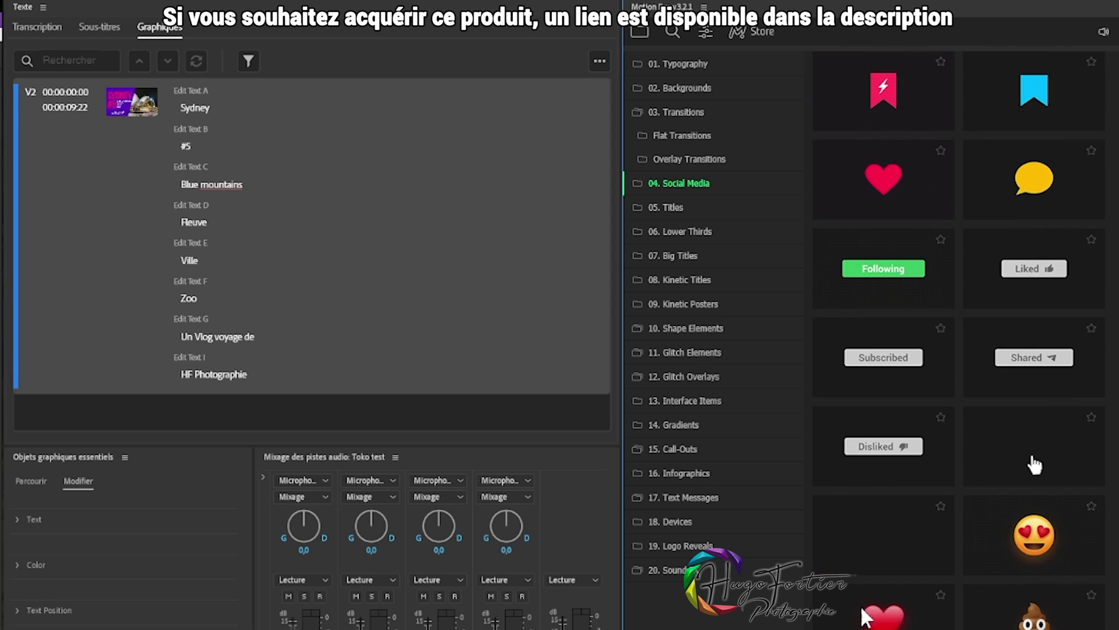
pyautogui.click(680, 204)
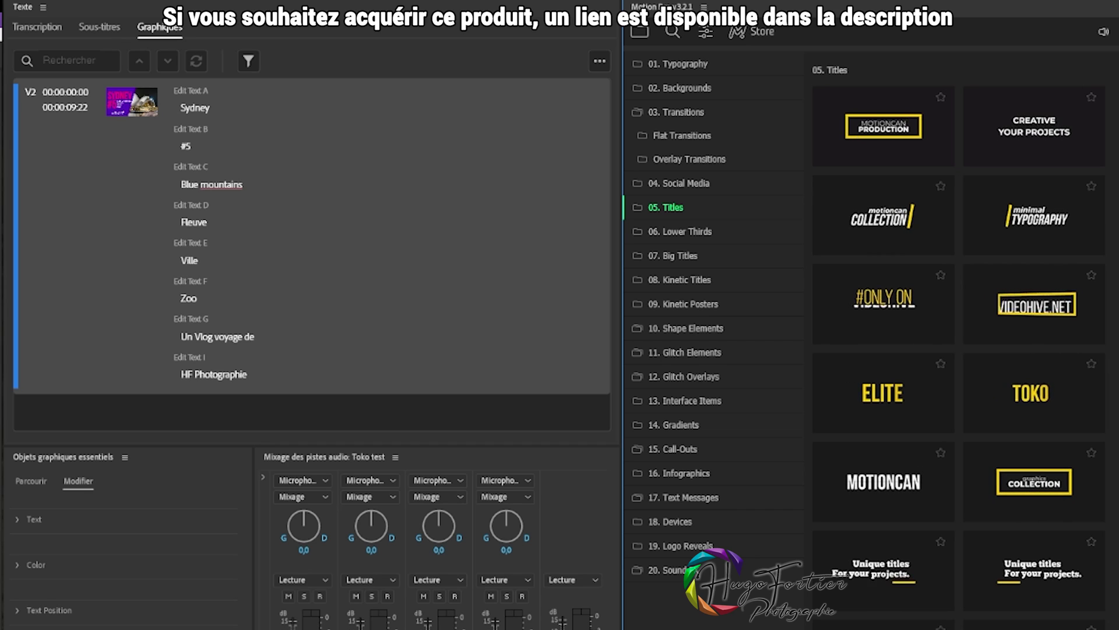
# - Browse Lower Thirds, Big Titles, Kinetic Titles and Kinetic Posters, then expand 10. Shape Elements
pyautogui.moveTo(870, 355)
pyautogui.click(708, 229)
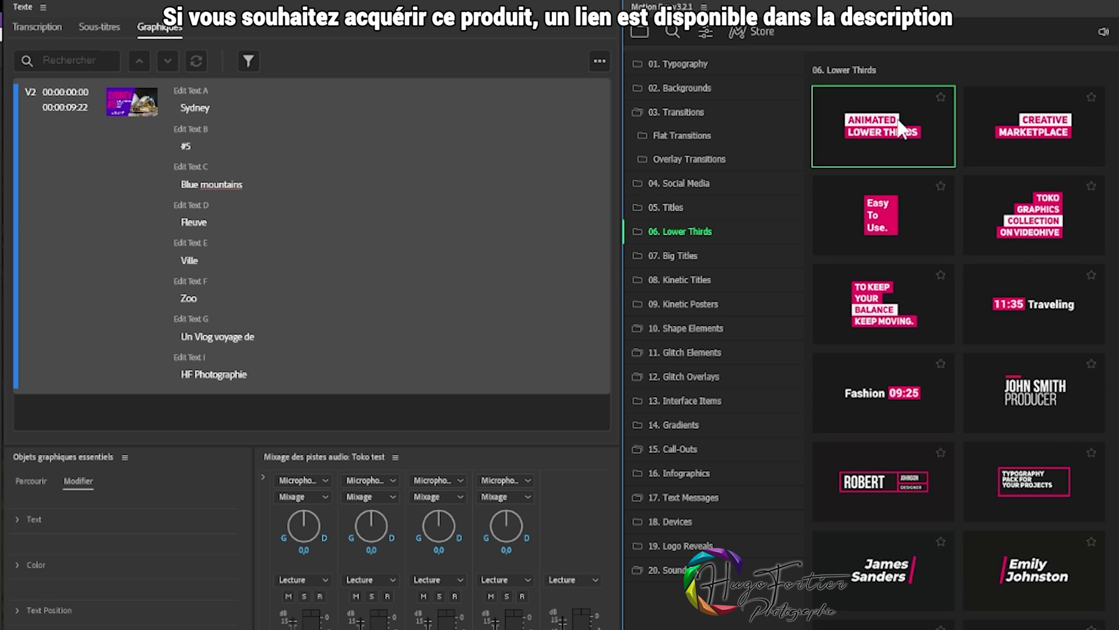
pyautogui.click(696, 261)
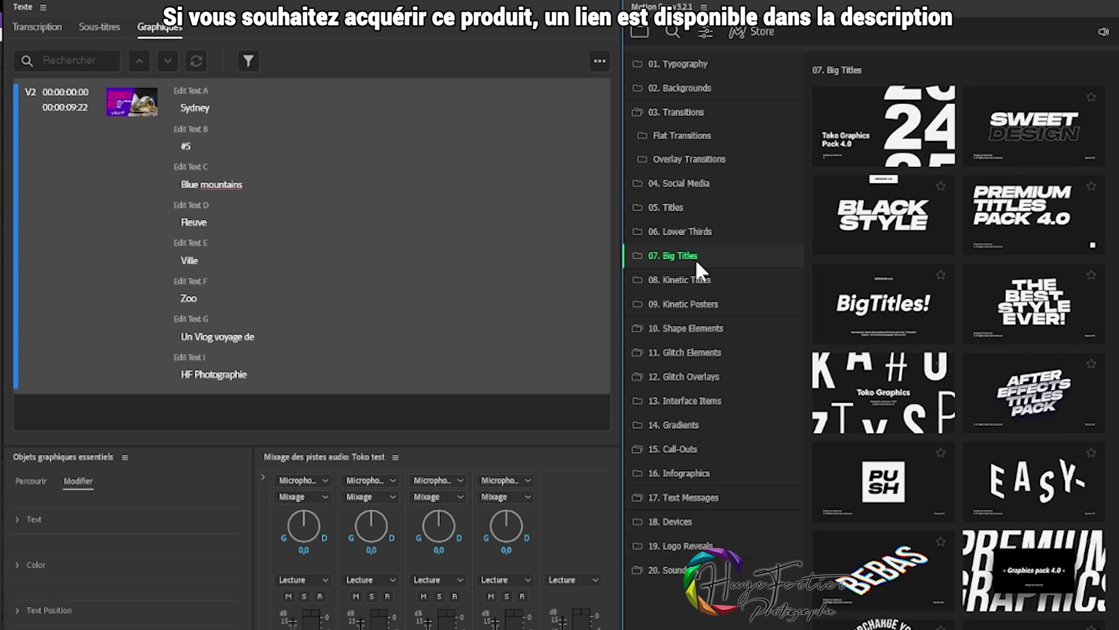
pyautogui.click(691, 285)
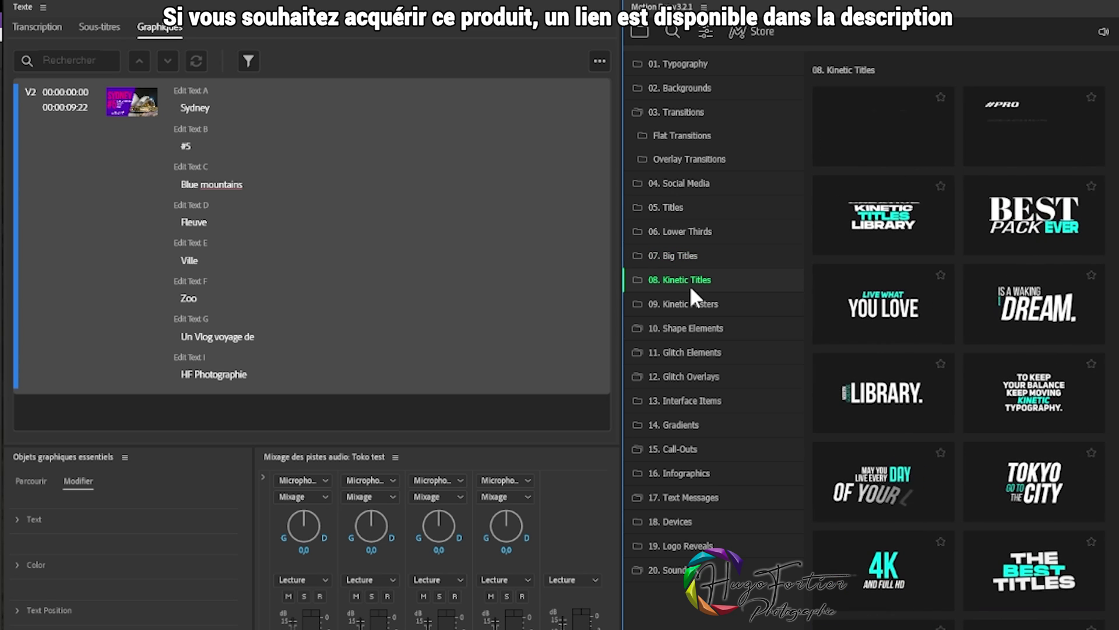
pyautogui.click(678, 308)
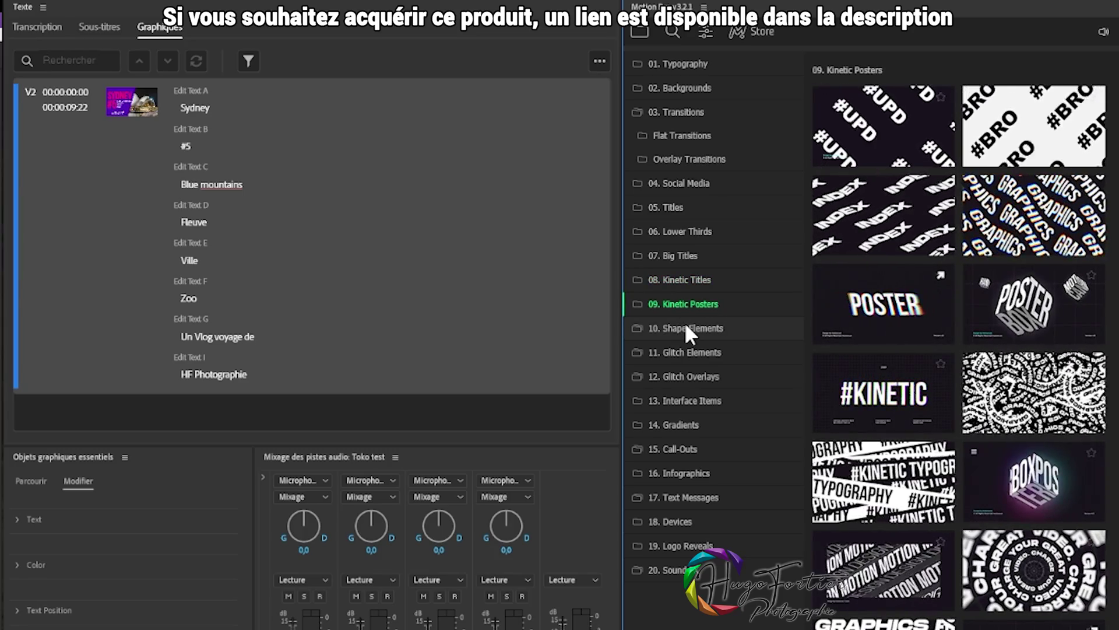
pyautogui.click(686, 326)
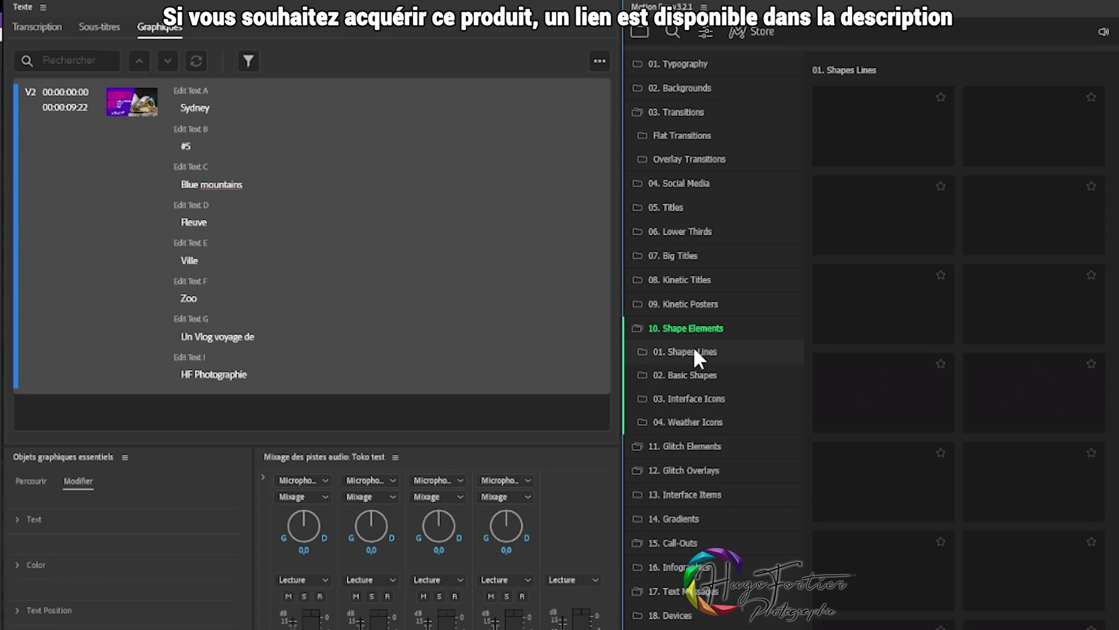
# - Browse the Shapes Lines, Basic Shapes, Interface Icons and Weather Icons presets
pyautogui.click(694, 350)
pyautogui.click(701, 376)
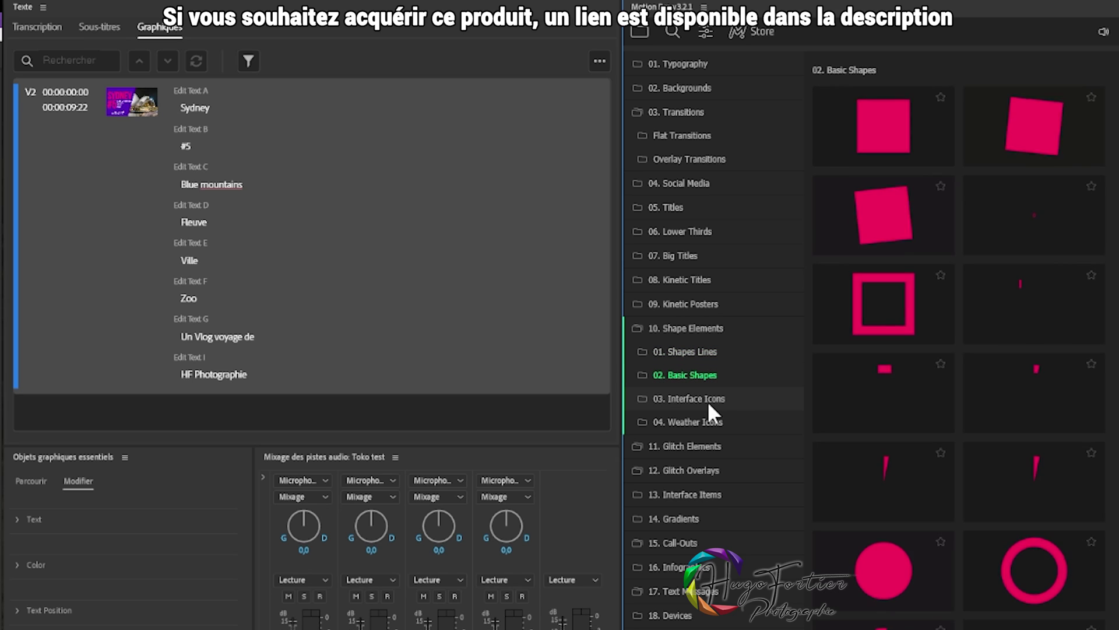
pyautogui.click(708, 400)
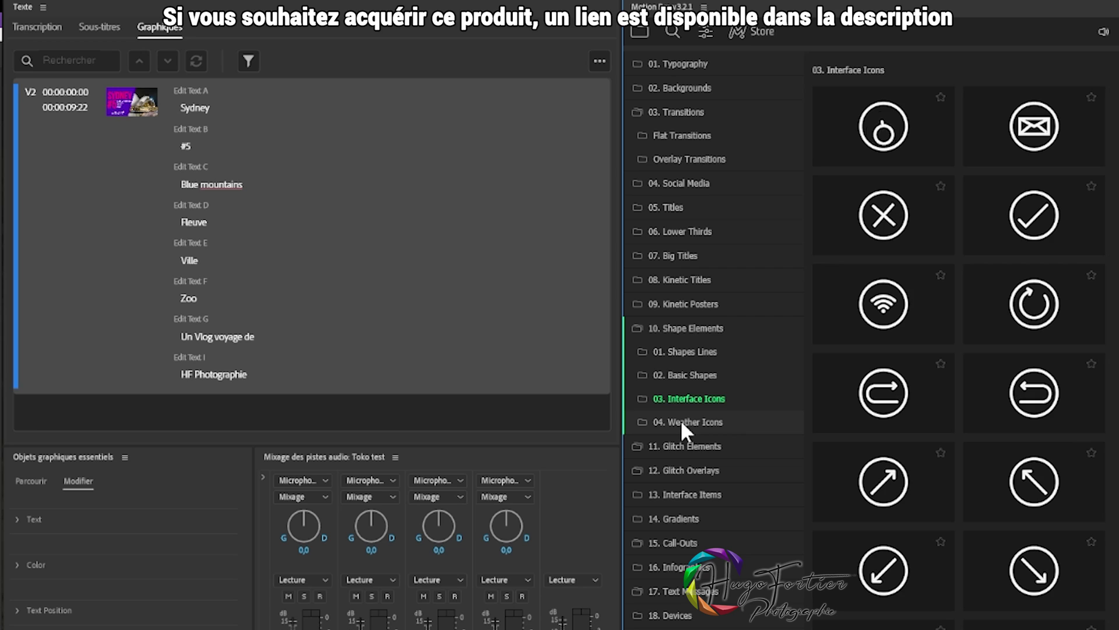
pyautogui.click(681, 422)
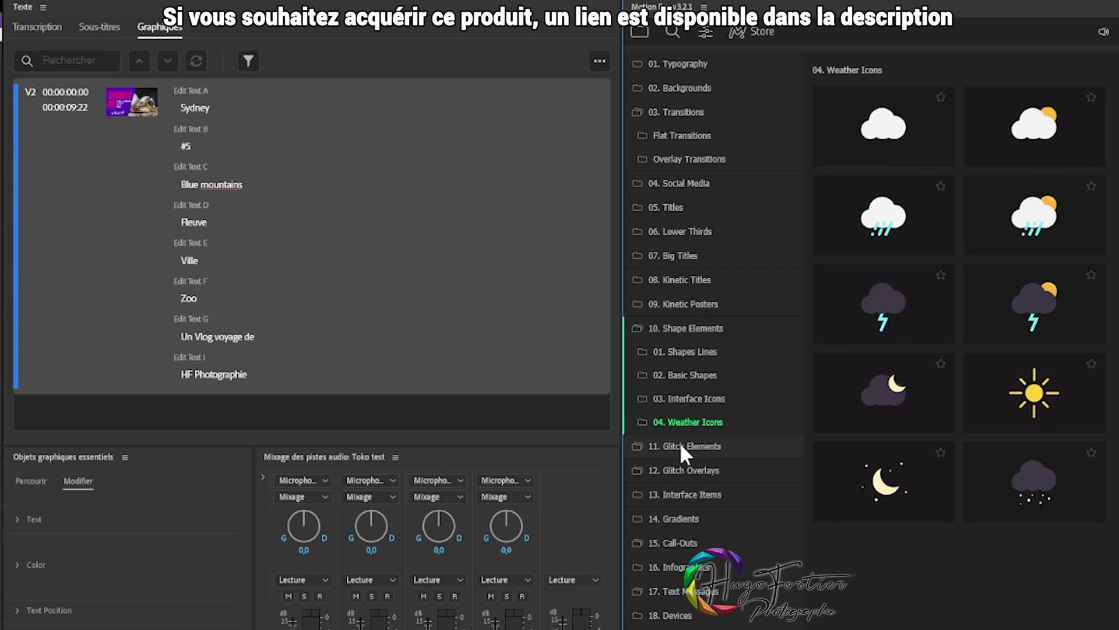
# - Show the 16. Infographics presets and move the playhead to 00:07:48 to view the vote infographic
pyautogui.click(680, 567)
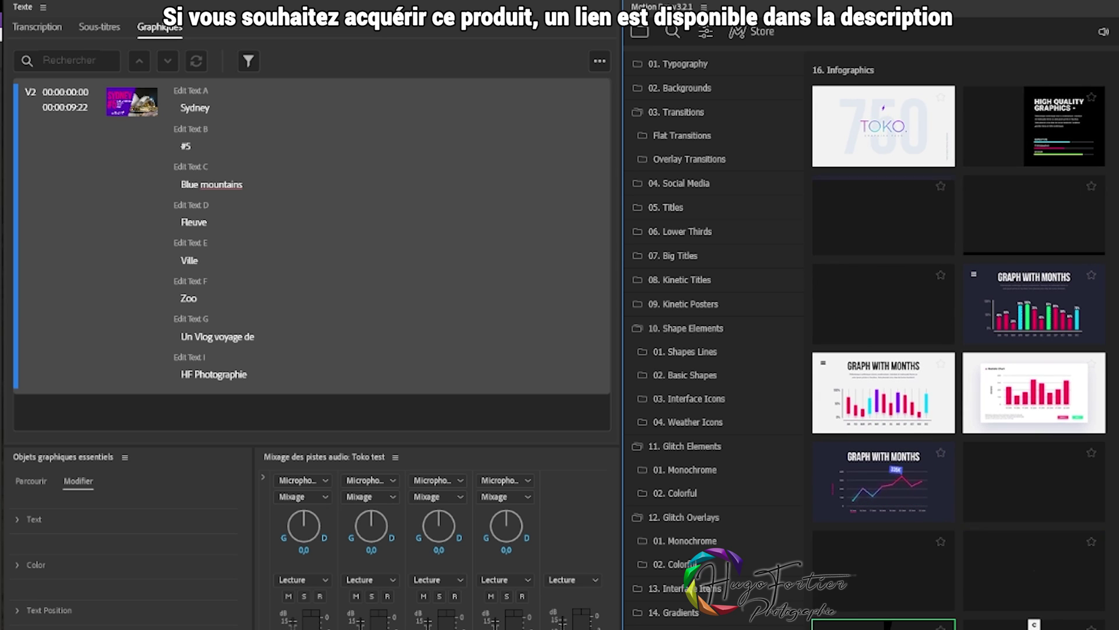
pyautogui.moveTo(965, 532)
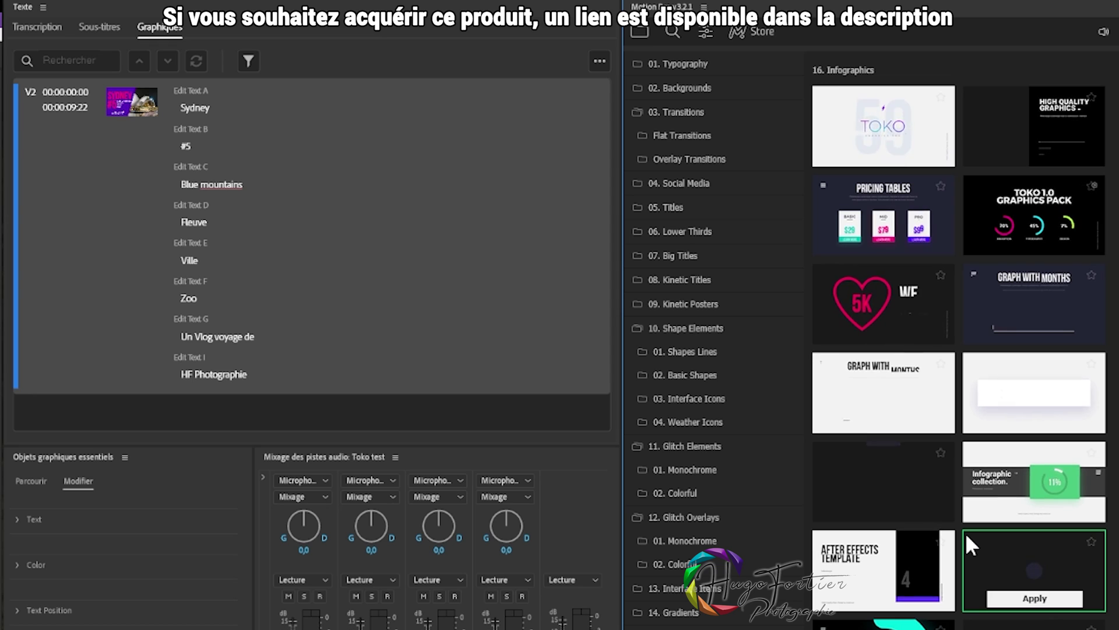
pyautogui.moveTo(994, 411)
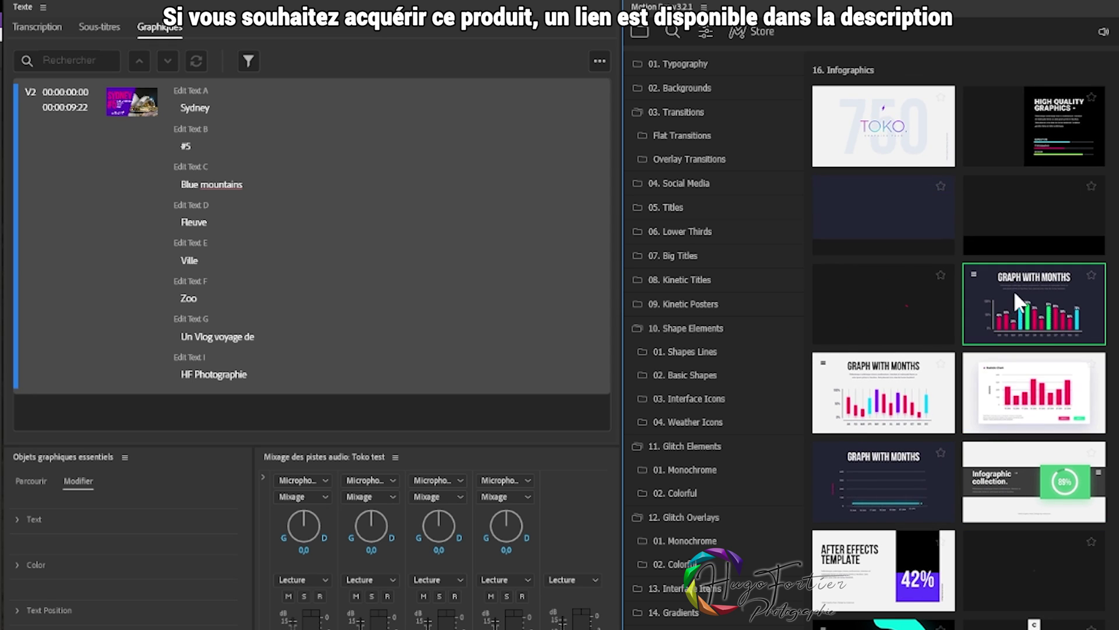
pyautogui.scroll(-3, 1044, 242)
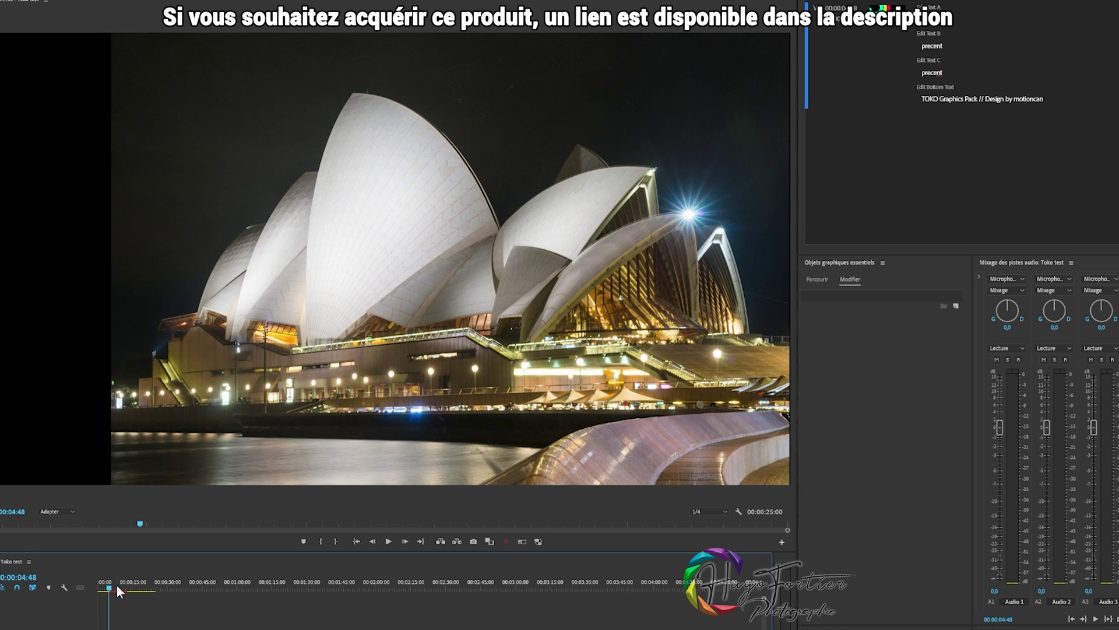
pyautogui.click(115, 588)
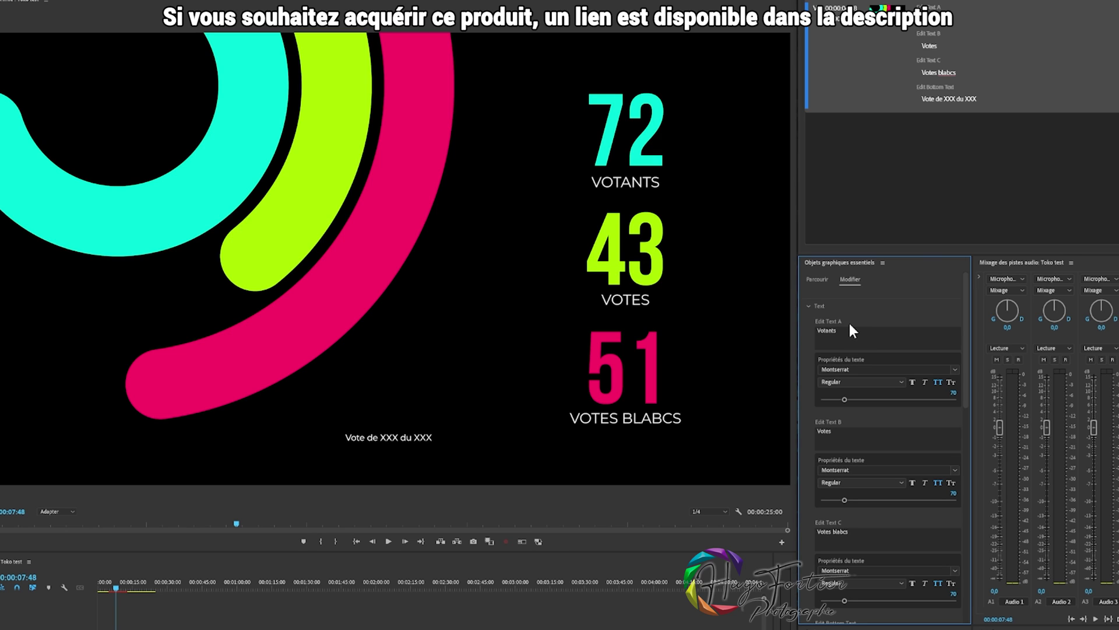
# - Collapse Text and scrub Group 01 and 02 position and scale to nest the rings left, counters right
pyautogui.click(808, 306)
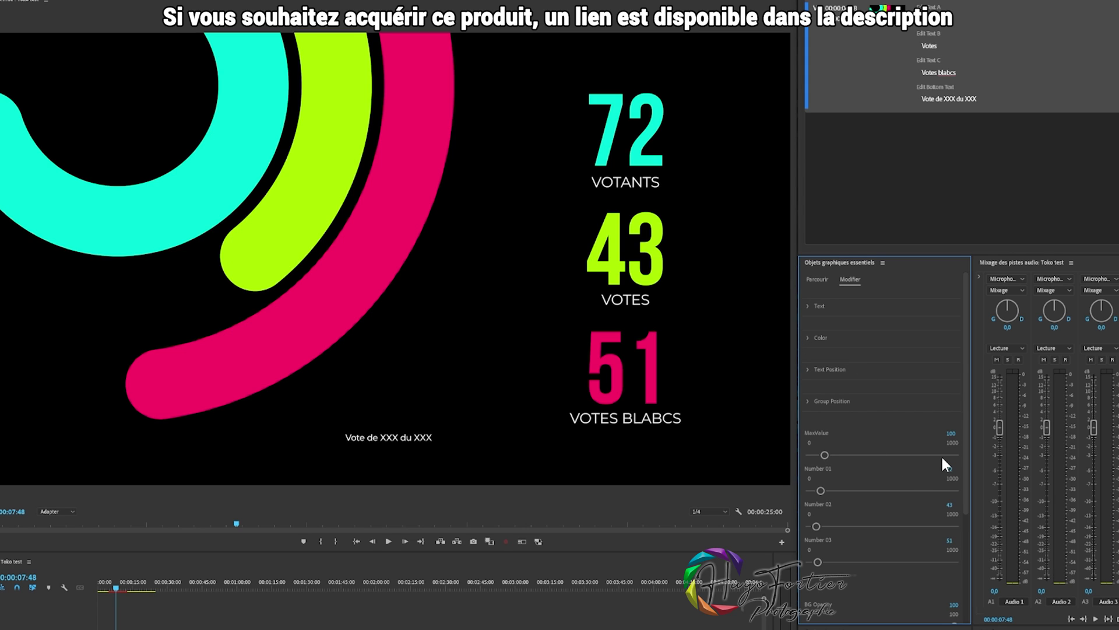
pyautogui.moveTo(967, 467); pyautogui.dragTo(965, 492)
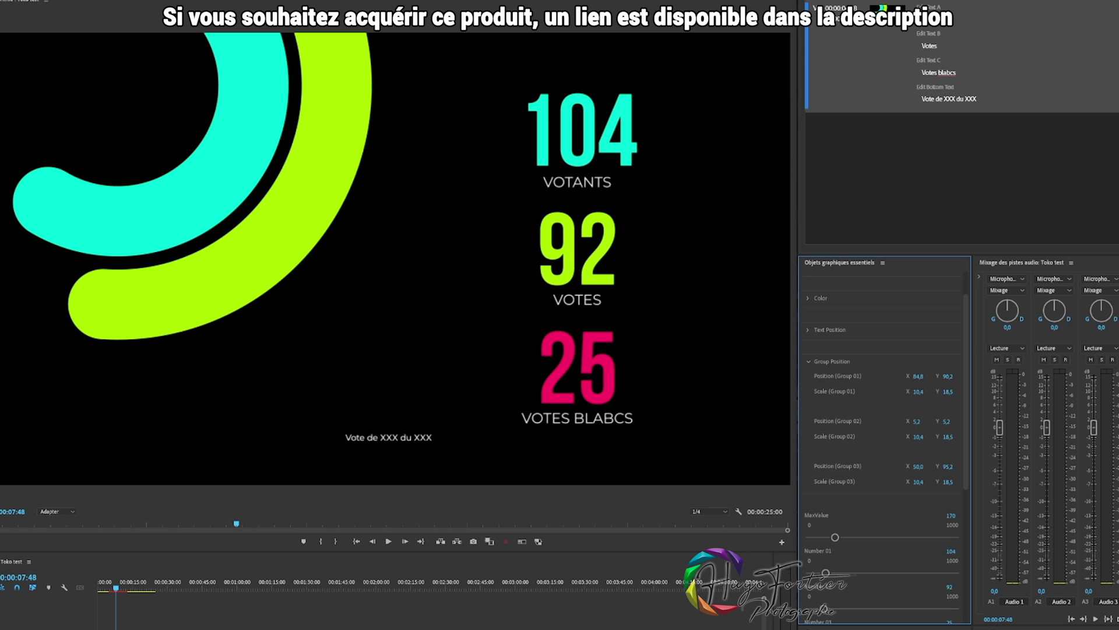
pyautogui.moveTo(918, 376); pyautogui.dragTo(991, 391)
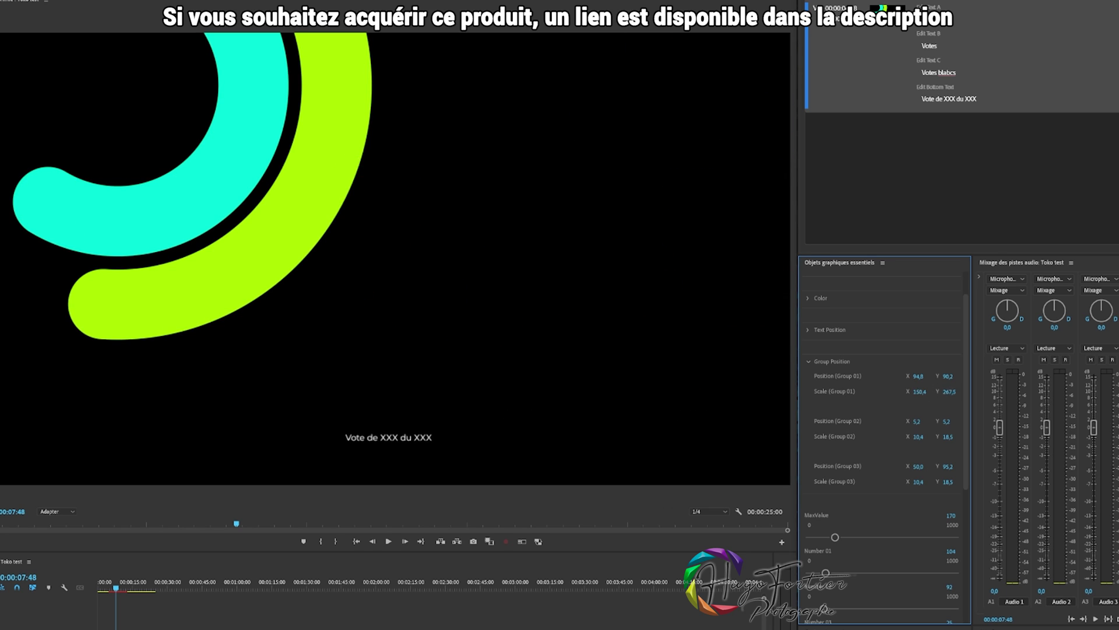
pyautogui.moveTo(918, 392)
pyautogui.mouseDown()
pyautogui.moveTo(897, 391)
pyautogui.moveTo(926, 391)
pyautogui.moveTo(927, 421)
pyautogui.moveTo(968, 421)
pyautogui.mouseUp()
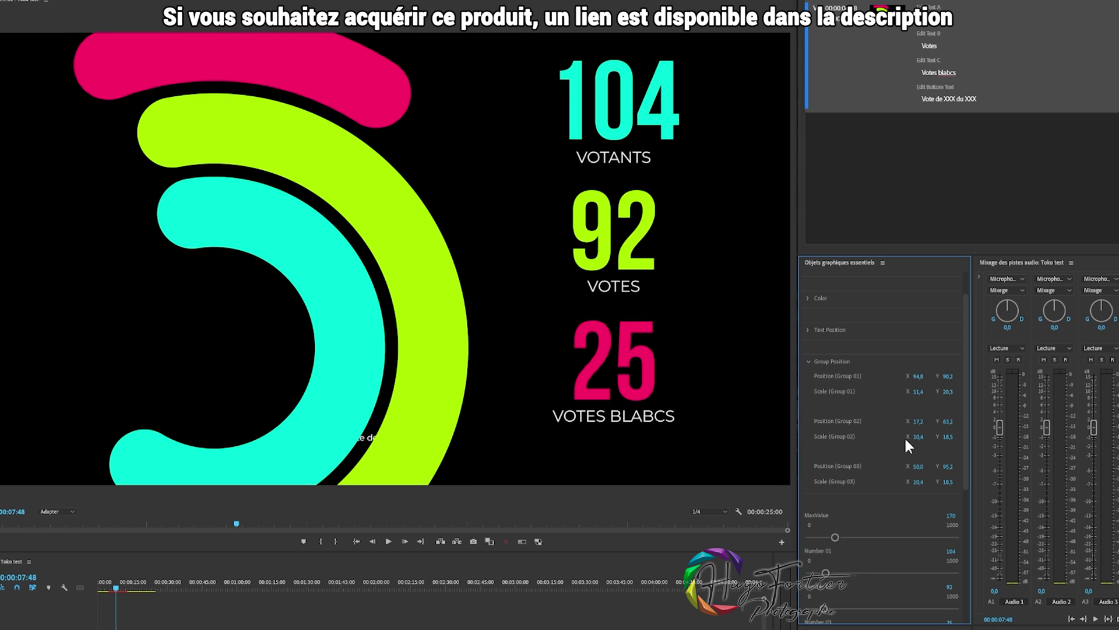
pyautogui.moveTo(959, 386); pyautogui.dragTo(972, 478)
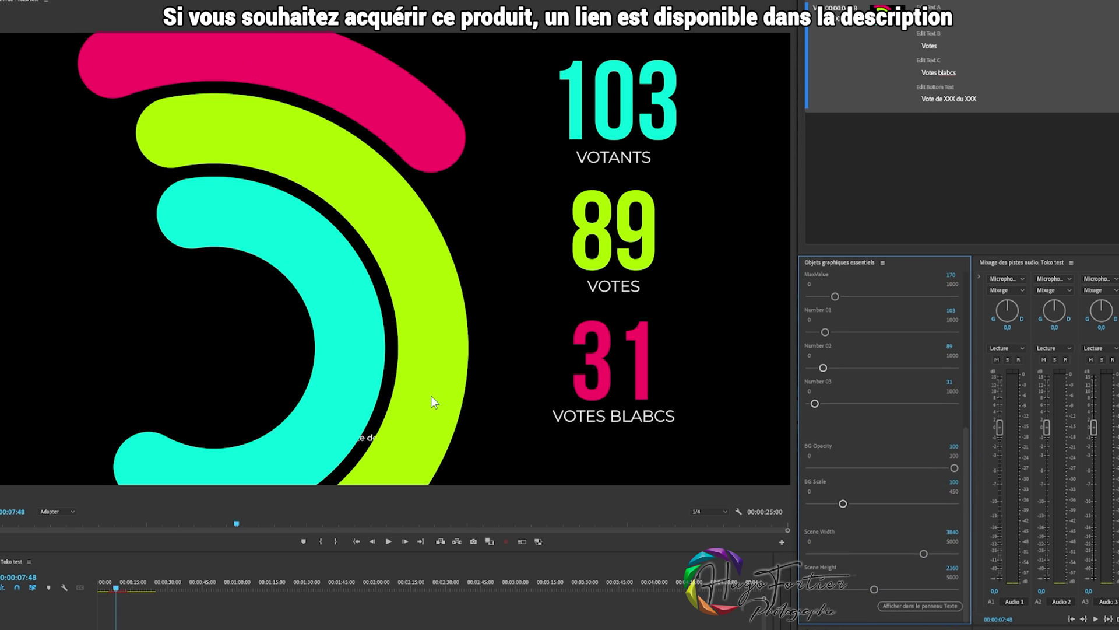
pyautogui.scroll(2, 920, 489)
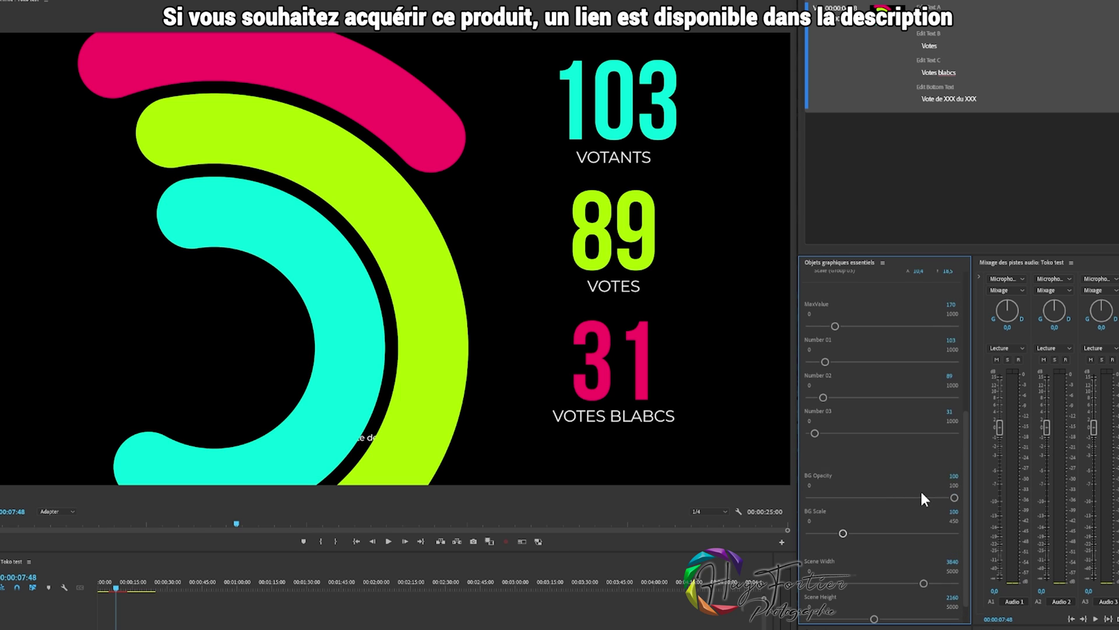
pyautogui.scroll(3, 921, 490)
pyautogui.scroll(2, 922, 491)
pyautogui.scroll(1, 922, 491)
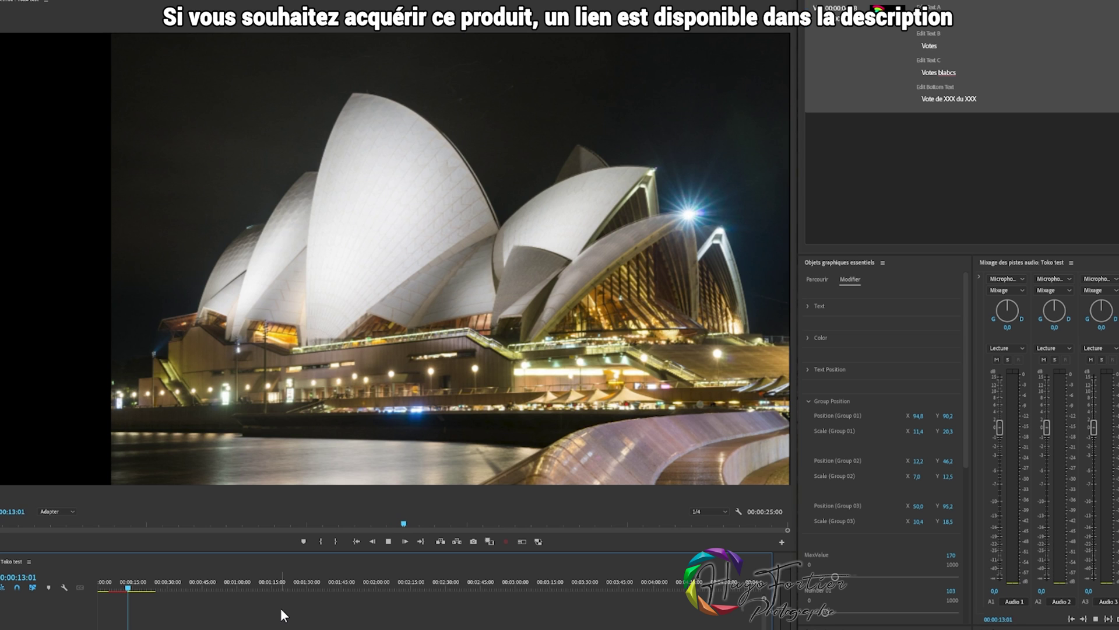
pyautogui.press('space')
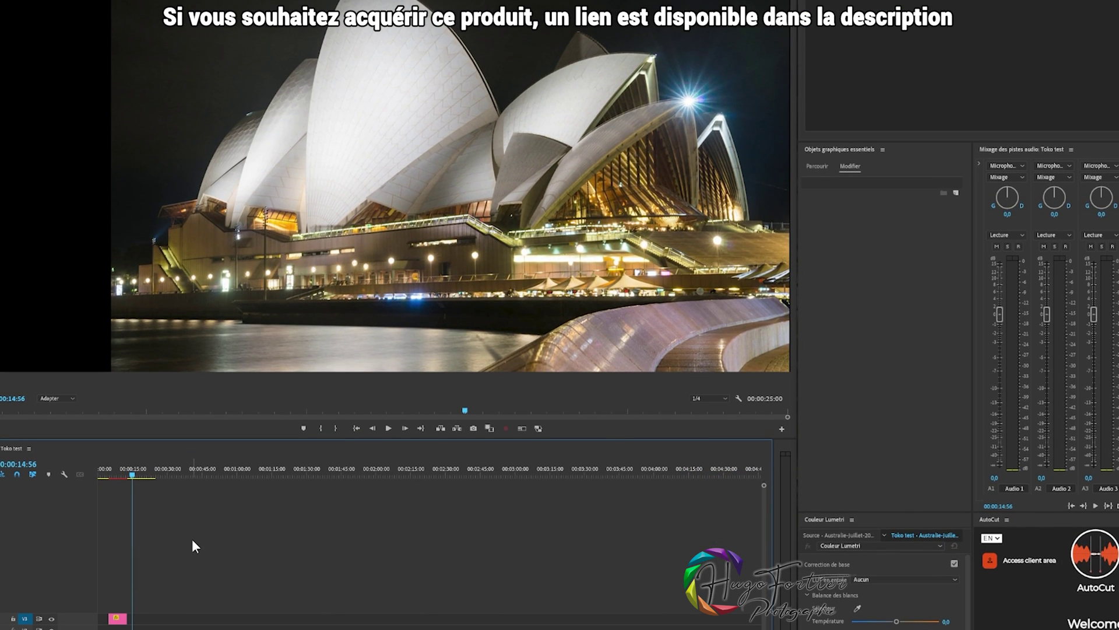
pyautogui.click(127, 611)
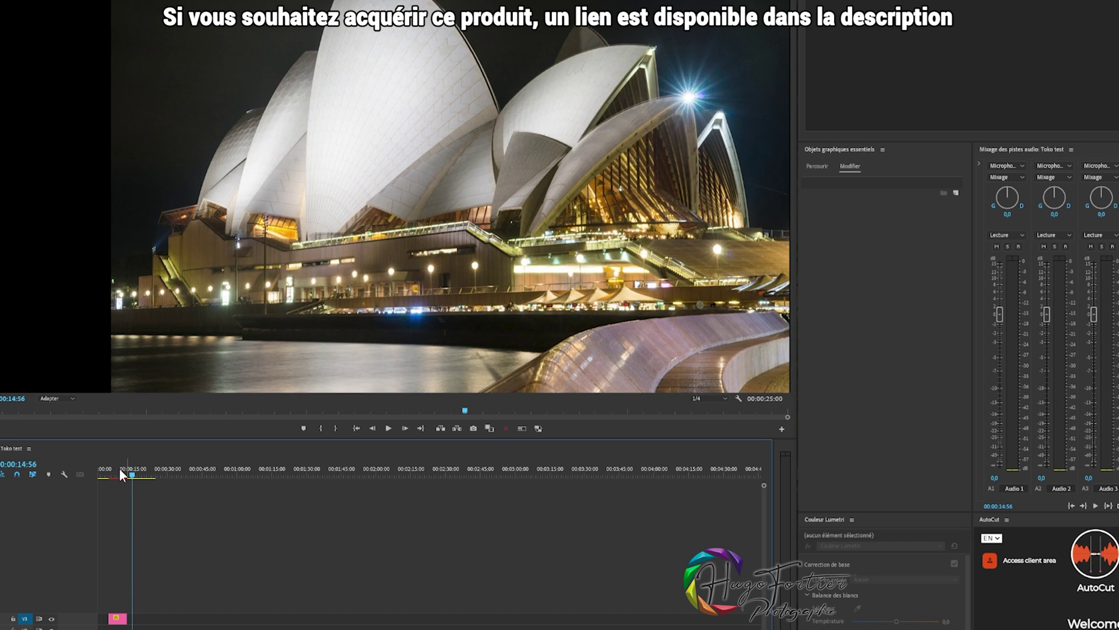
pyautogui.click(120, 471)
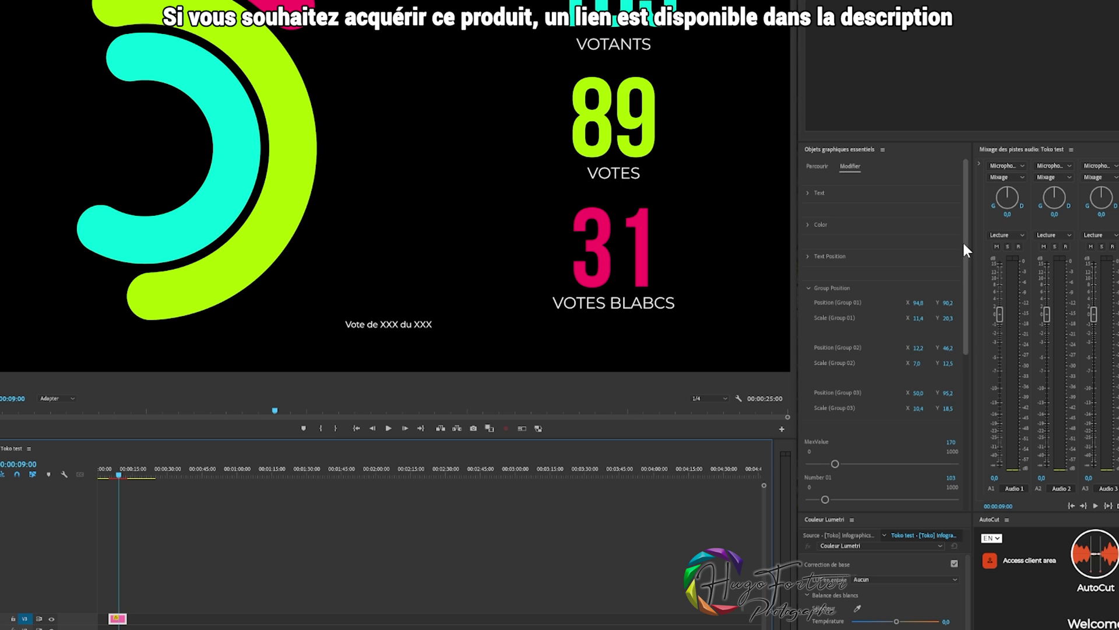
pyautogui.moveTo(965, 242); pyautogui.dragTo(960, 433)
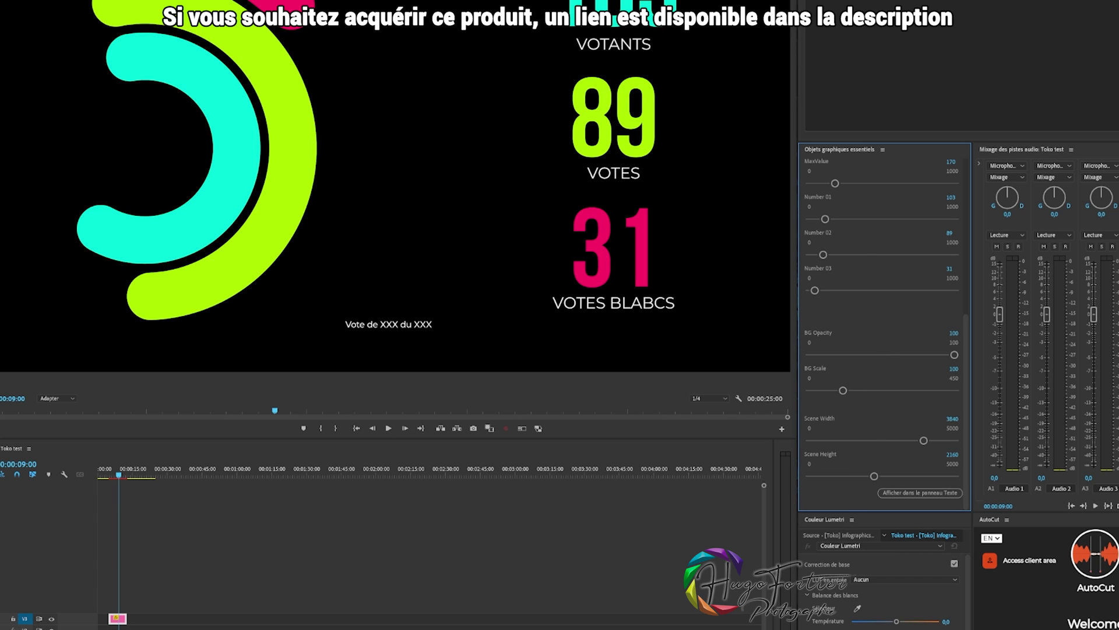
pyautogui.click(120, 620)
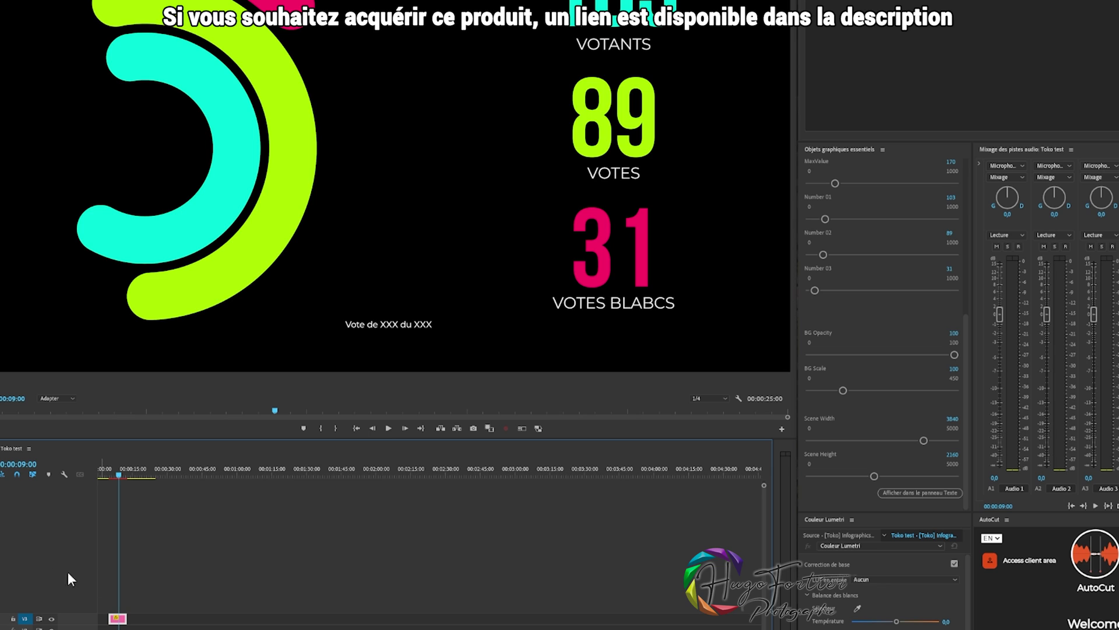
pyautogui.moveTo(118, 474); pyautogui.dragTo(114, 470)
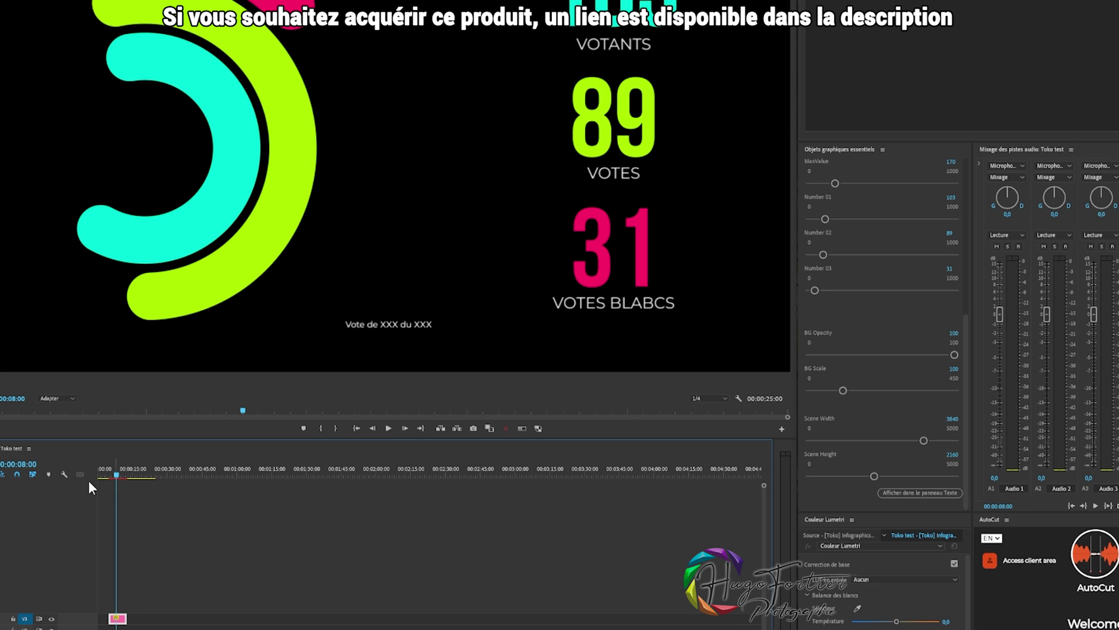
pyautogui.click(120, 619)
pyautogui.press('space')
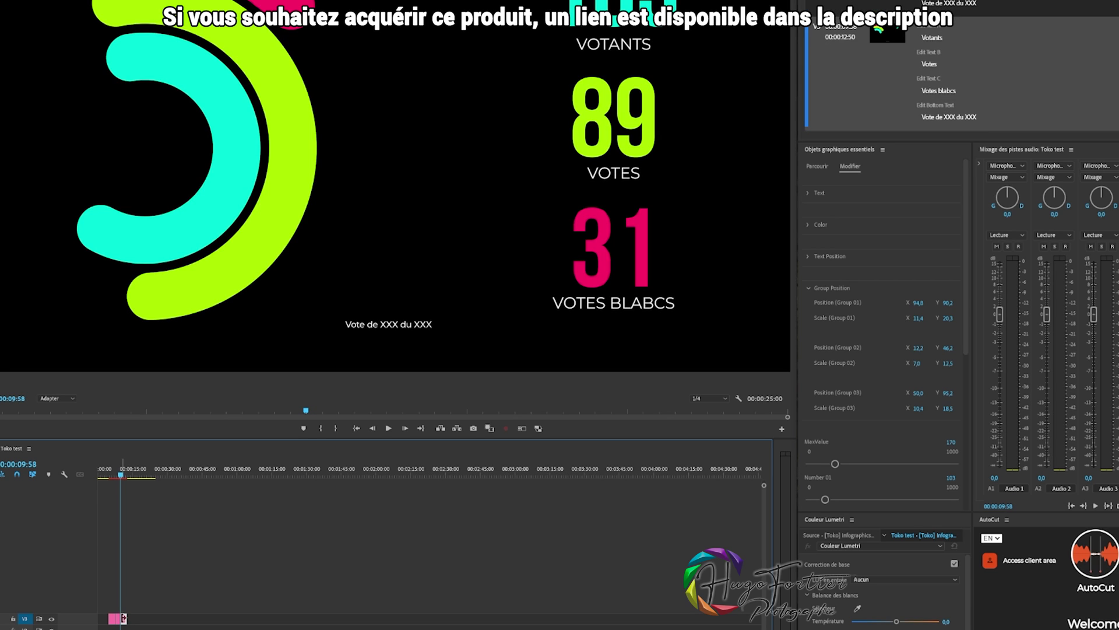
# - Extend the V3 infographic clip, add a frame hold, and stretch the freeze frame
pyautogui.moveTo(124, 619); pyautogui.dragTo(183, 618)
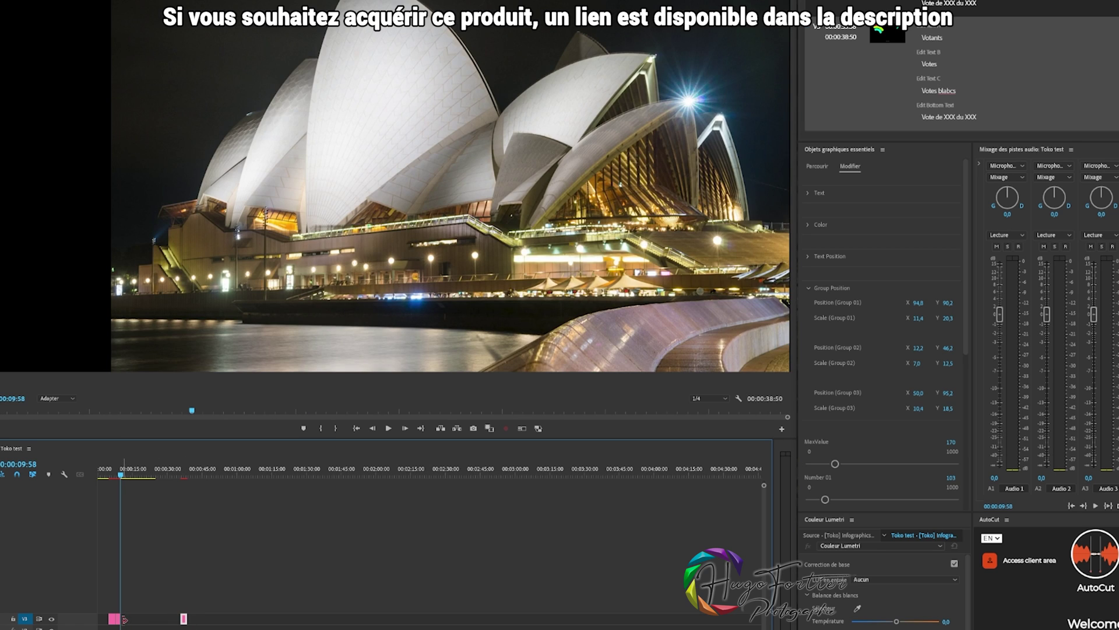
pyautogui.rightClick(121, 622)
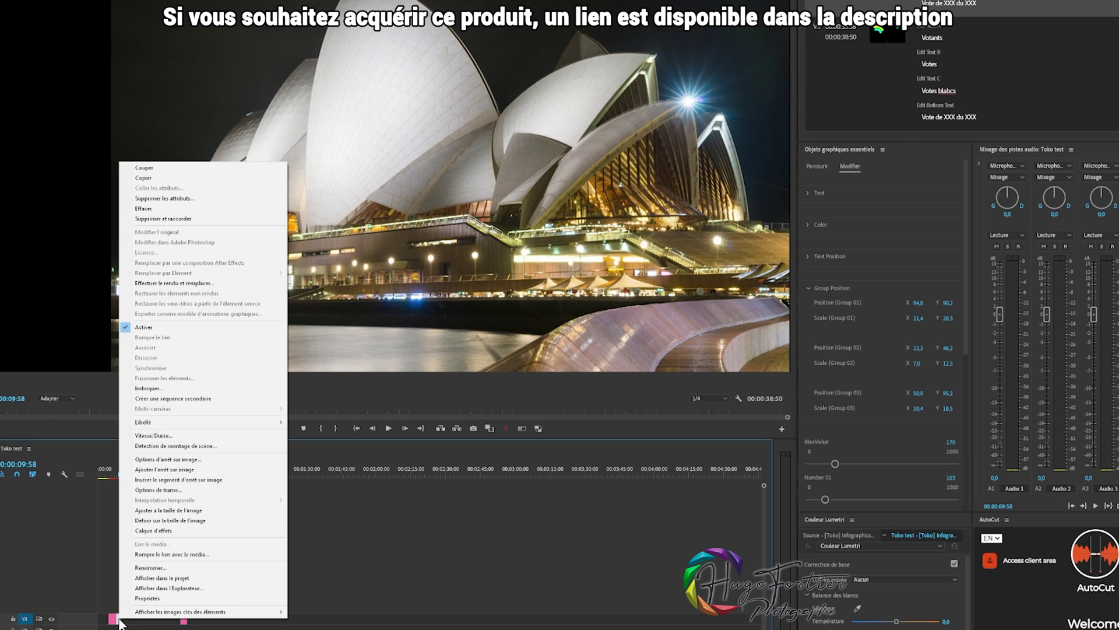
pyautogui.click(198, 472)
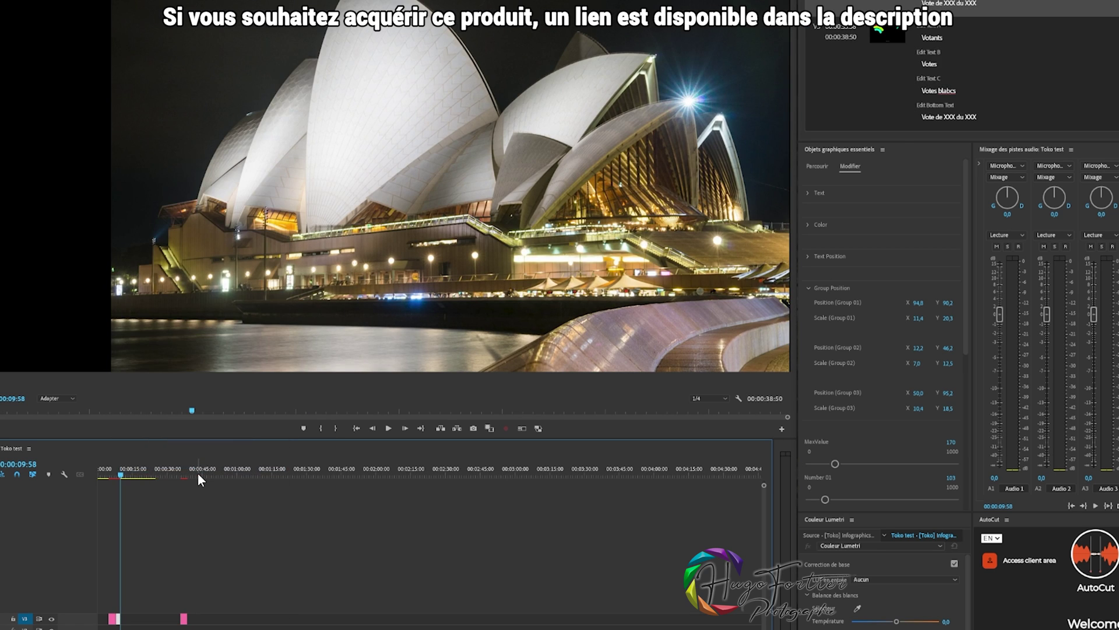
pyautogui.moveTo(120, 618); pyautogui.dragTo(179, 613)
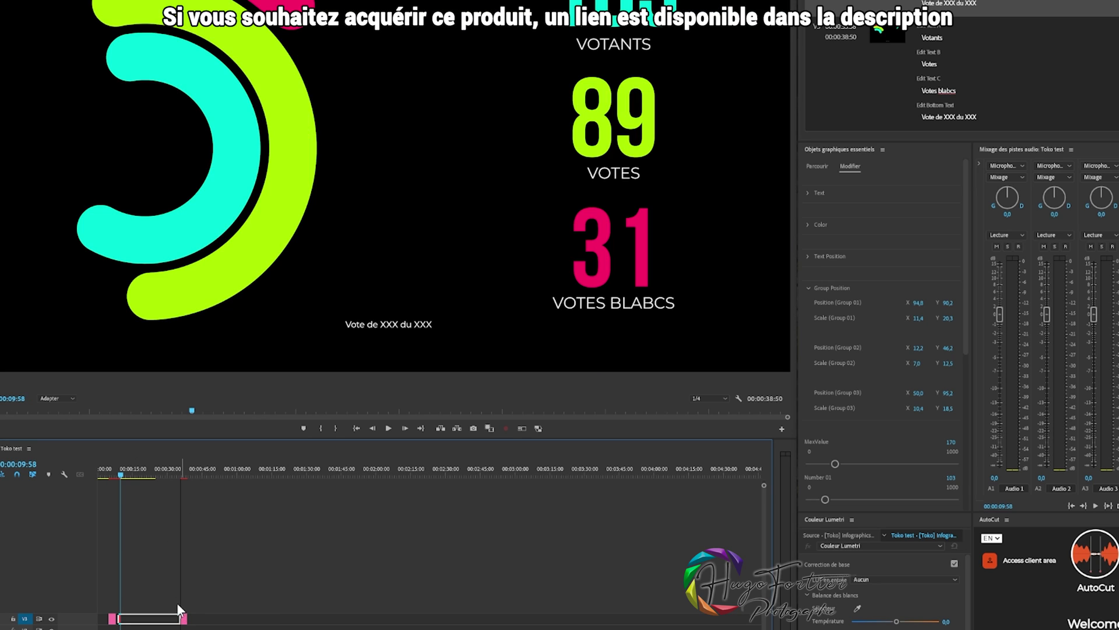
# - Review the held infographic and sequence ending, then open the clip's Speed/Duration settings
pyautogui.moveTo(129, 479)
pyautogui.mouseDown()
pyautogui.moveTo(162, 478)
pyautogui.moveTo(109, 485)
pyautogui.mouseUp()
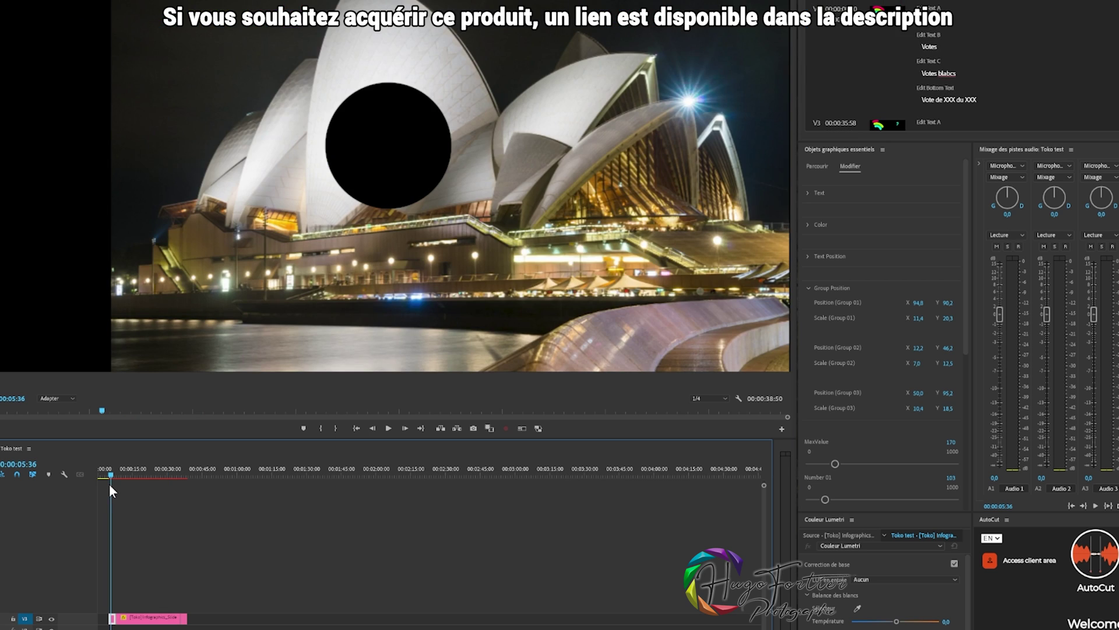
pyautogui.press('space')
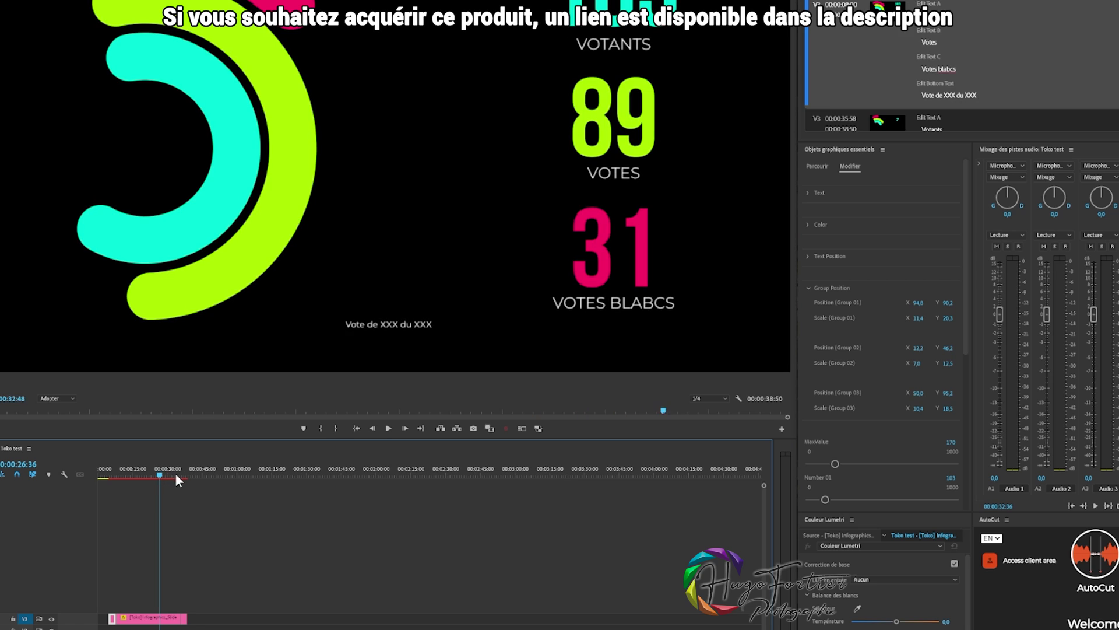
pyautogui.moveTo(175, 473); pyautogui.dragTo(177, 473)
pyautogui.press('space')
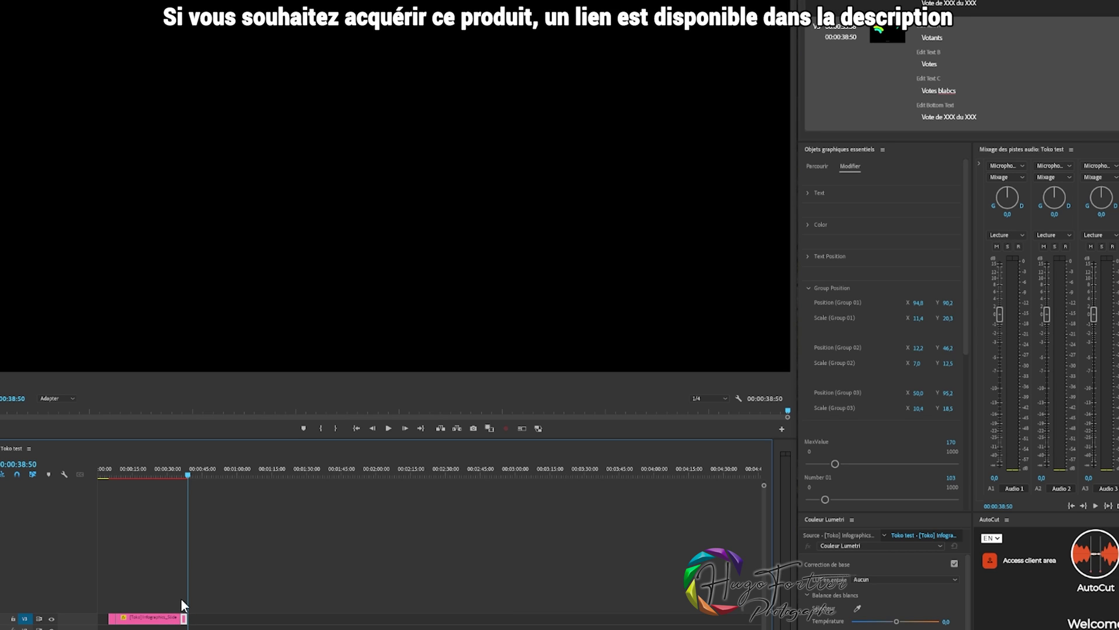
pyautogui.rightClick(185, 620)
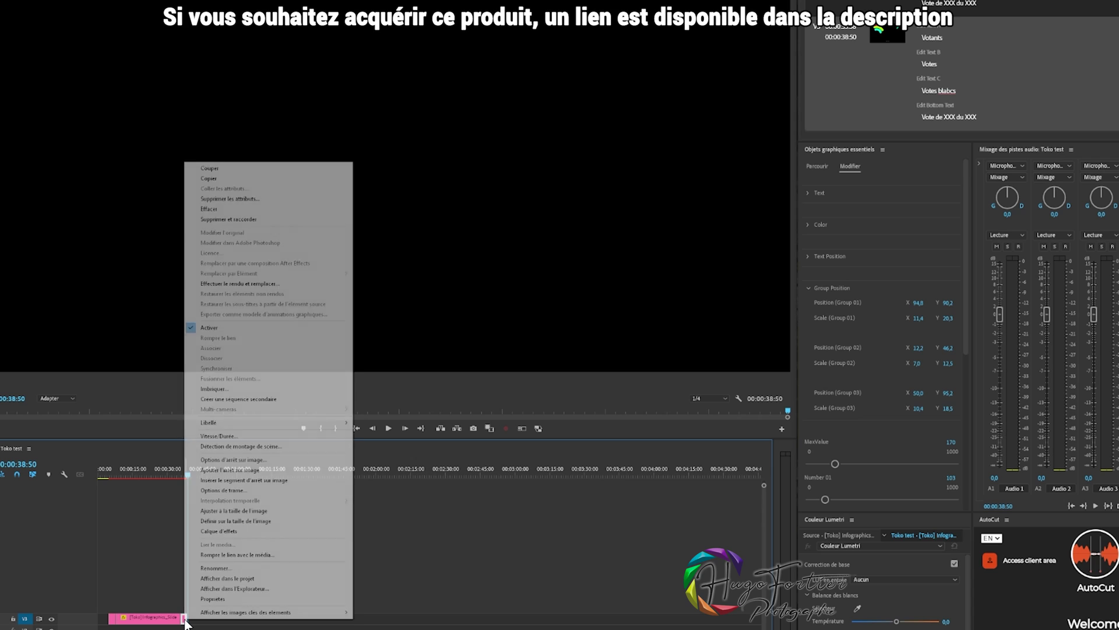
pyautogui.click(257, 438)
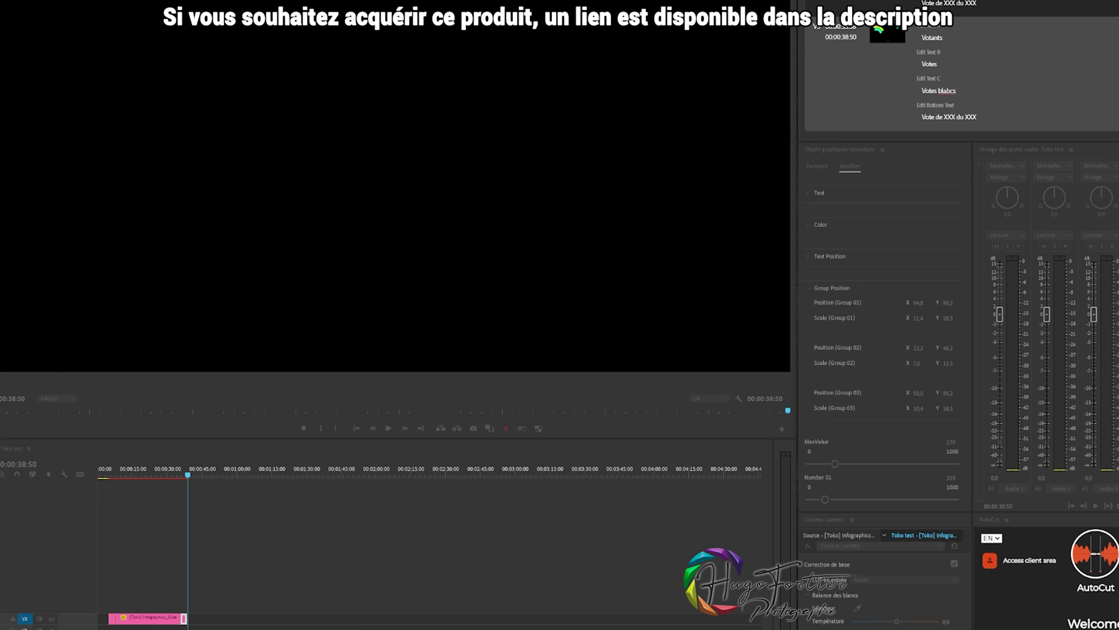
# - Confirm the new speed/duration and play back the ending, which now runs to about 40:50
pyautogui.press('Return')
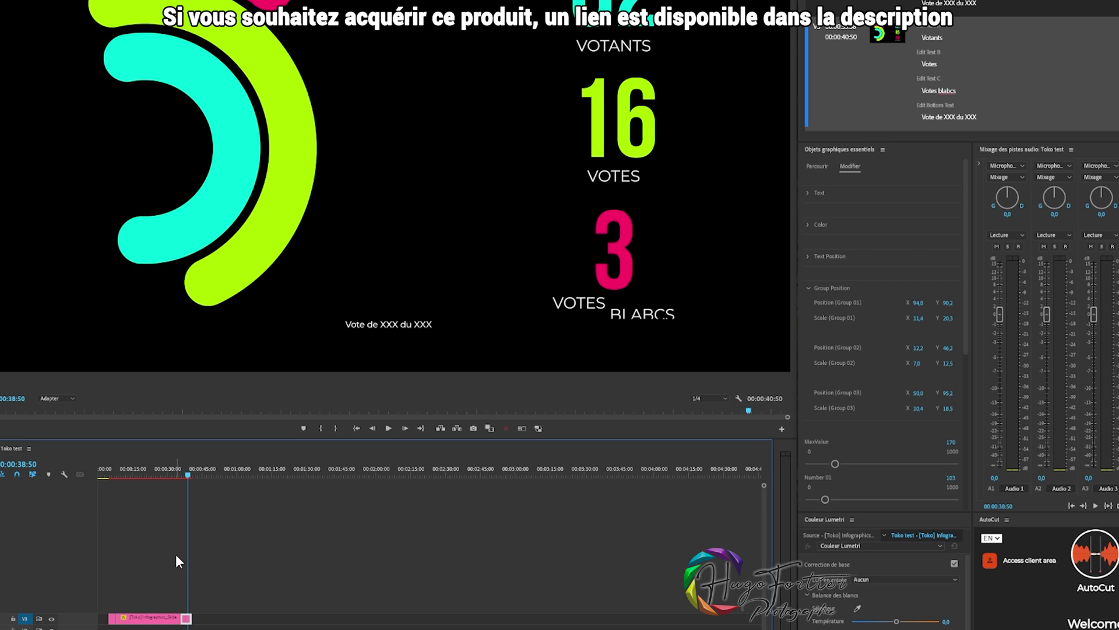
pyautogui.press('space')
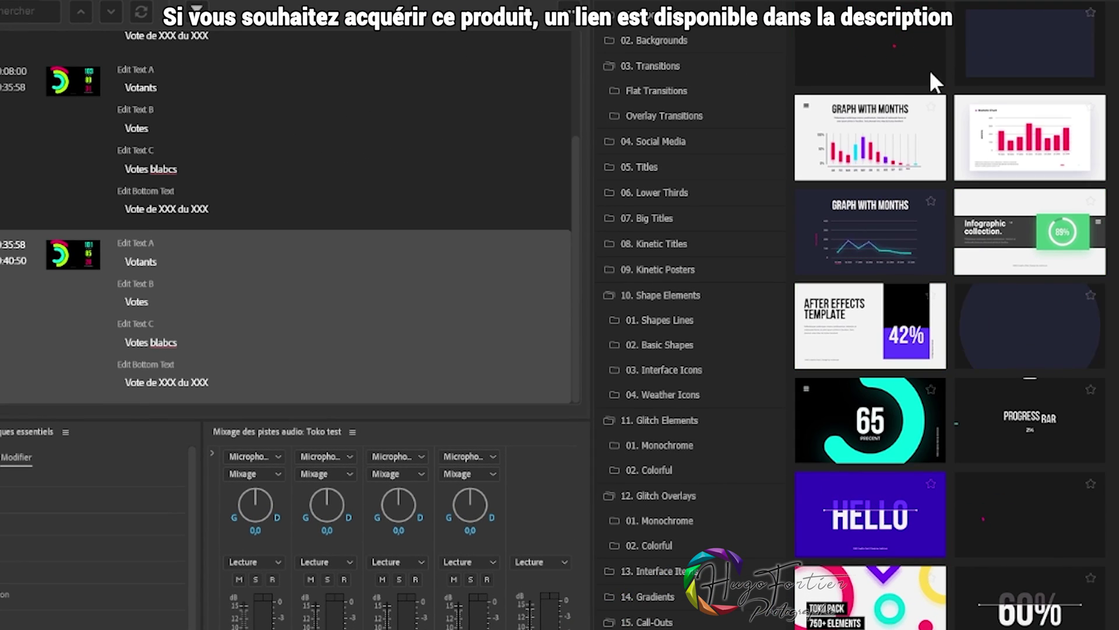
# - Scroll the Motion Bro template grid and open the Toko pack's logo-reveal templates
pyautogui.moveTo(1044, 158)
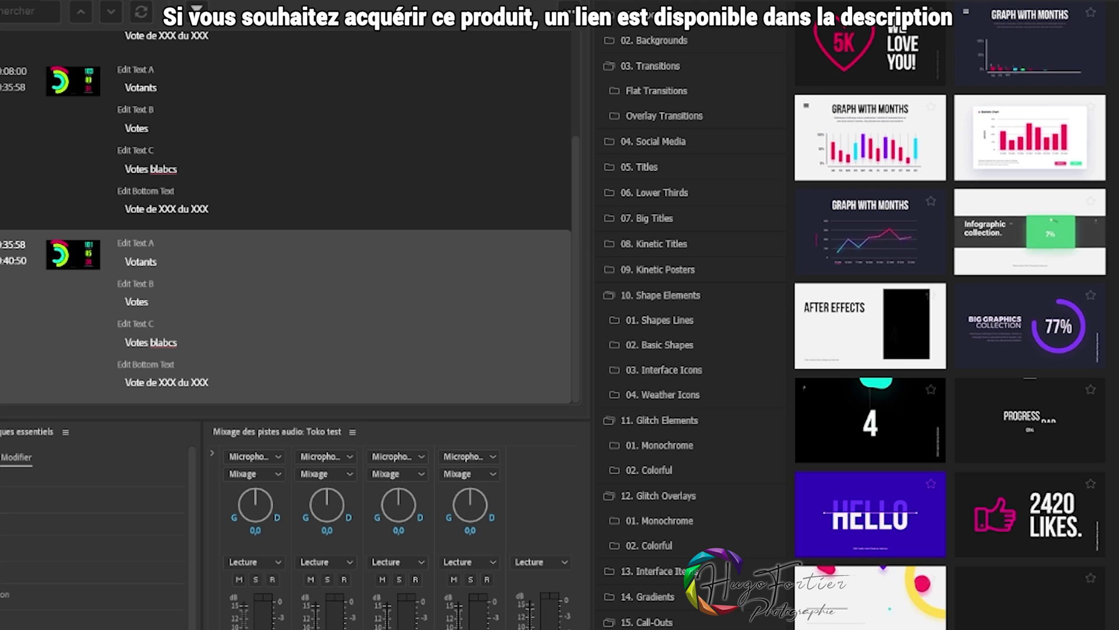
pyautogui.scroll(-5, 950, 314)
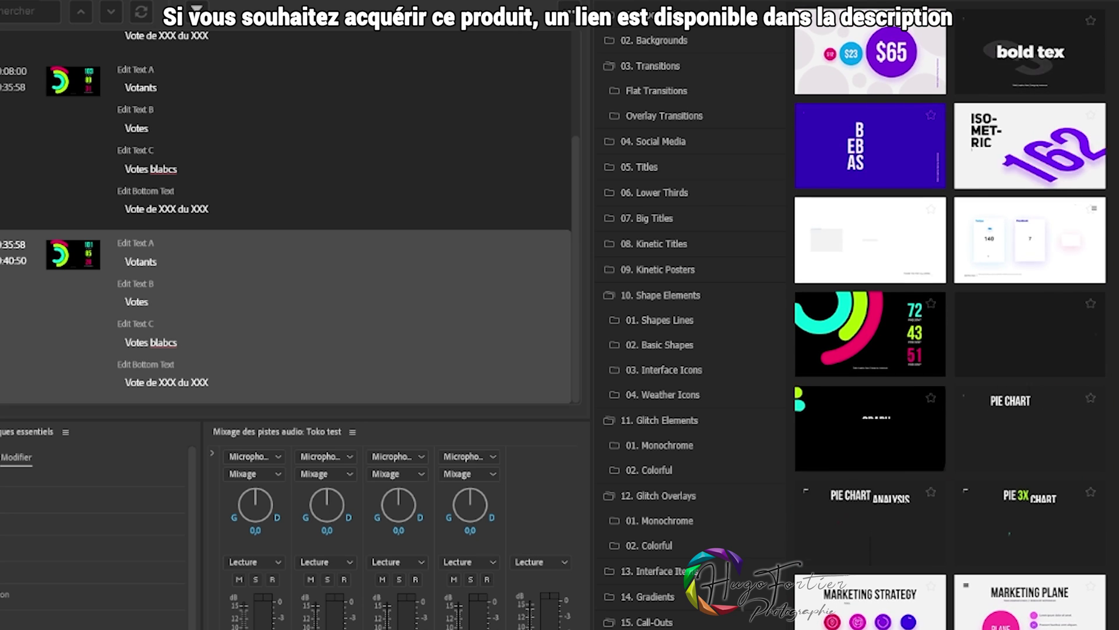
pyautogui.scroll(-10, 876, 359)
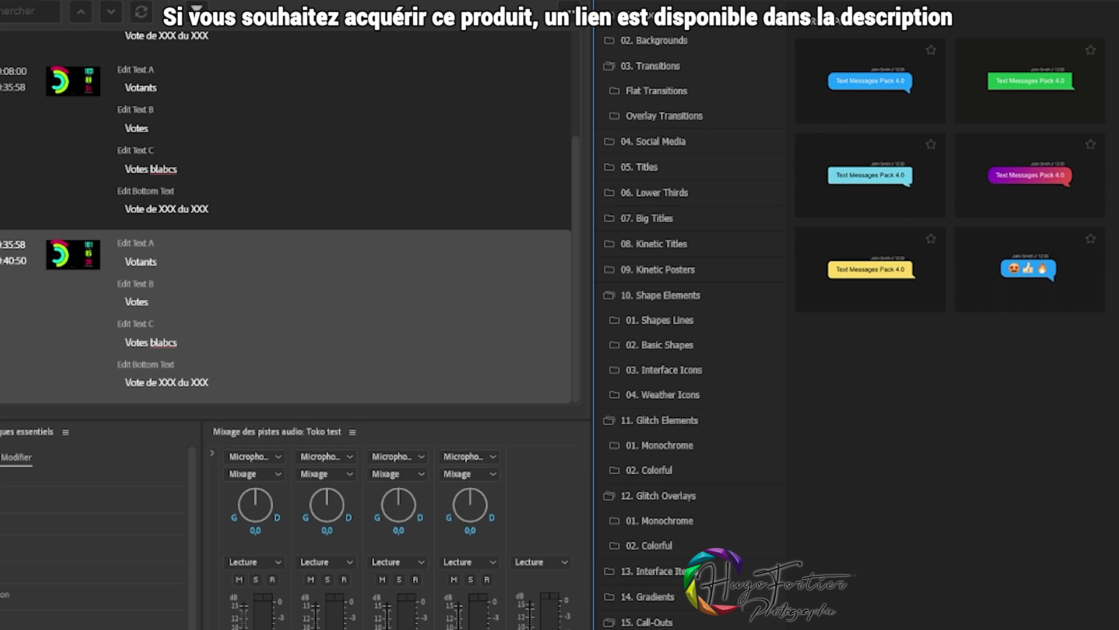
pyautogui.click(837, 21)
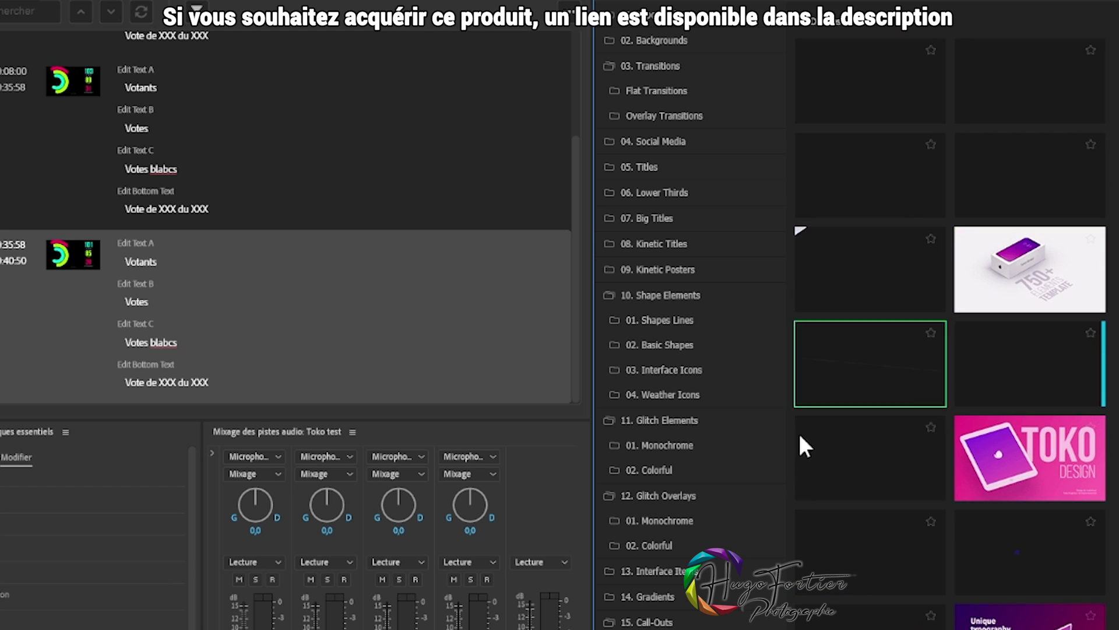
pyautogui.moveTo(908, 202)
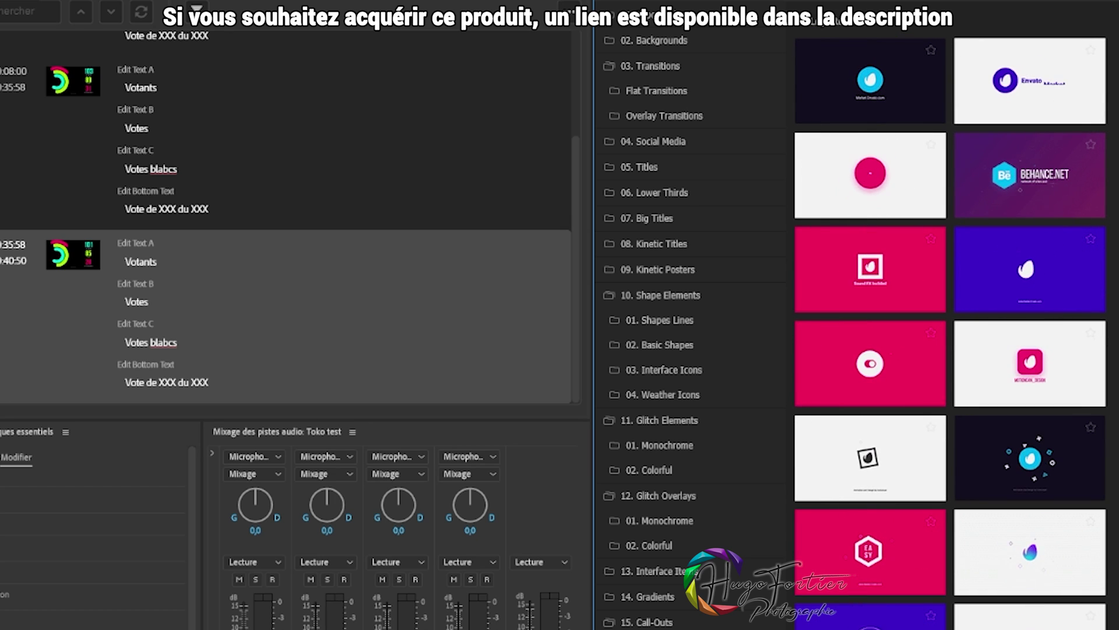
pyautogui.moveTo(898, 291)
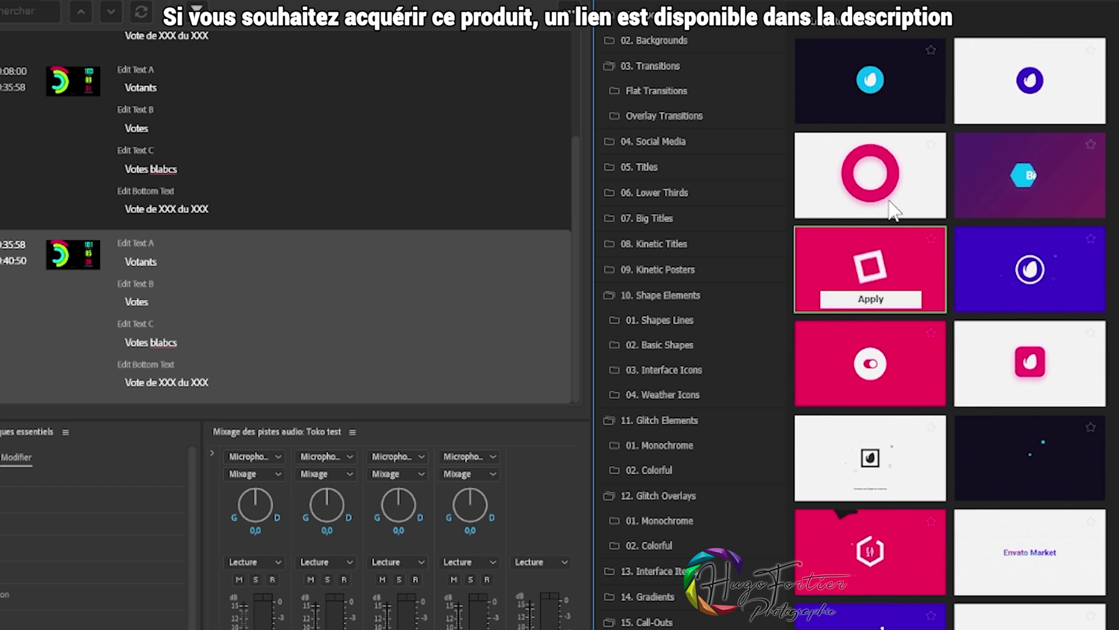